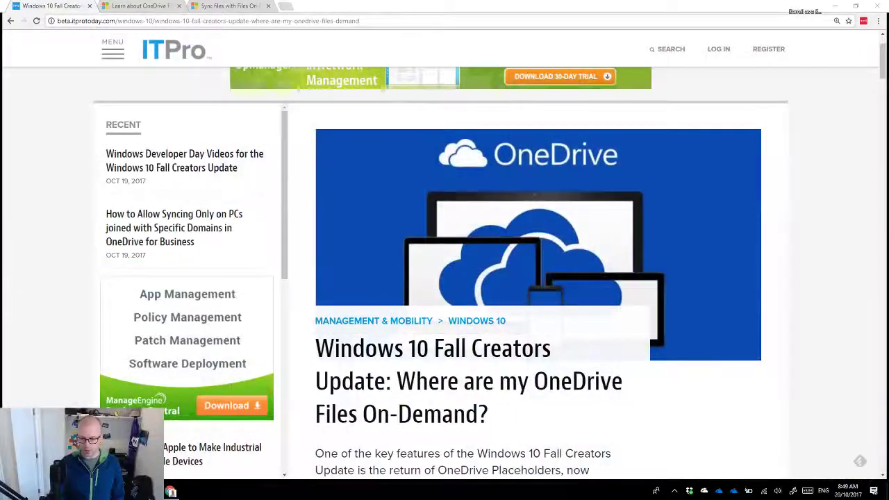
Minimize Chrome and open the OneDrive - Personal folder from the OneDrive tray menu.
click(835, 5)
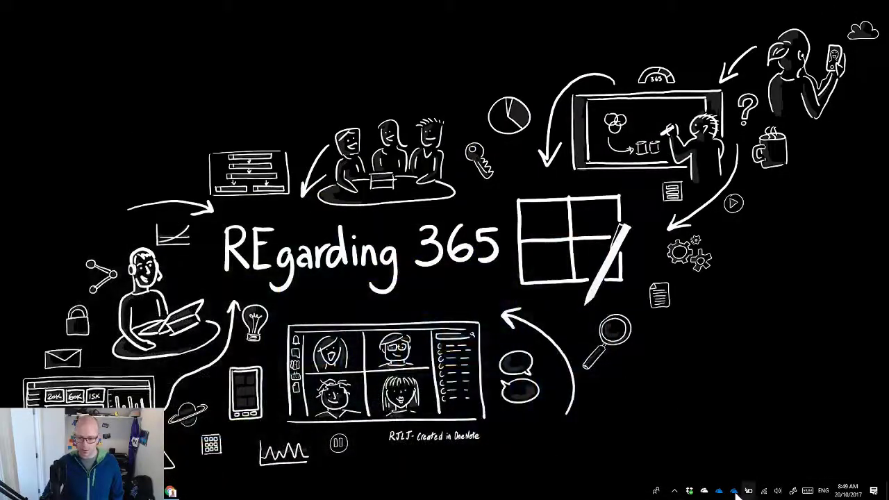
right_click(704, 488)
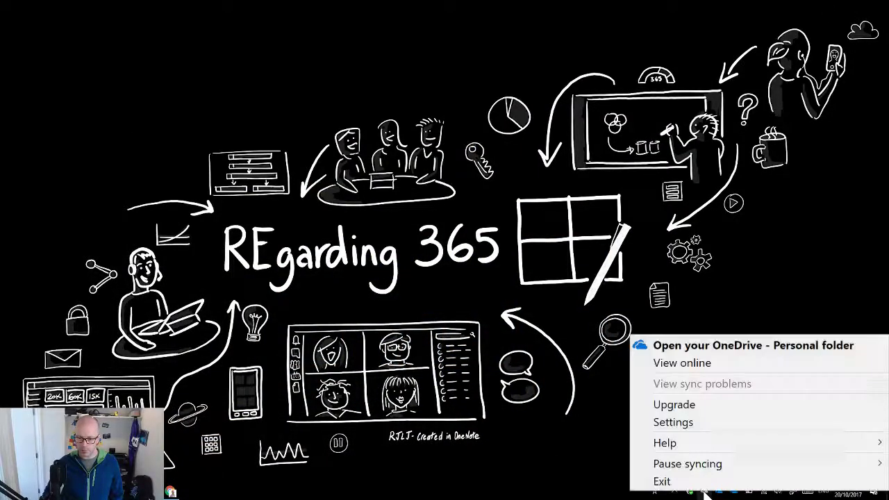
click(365, 410)
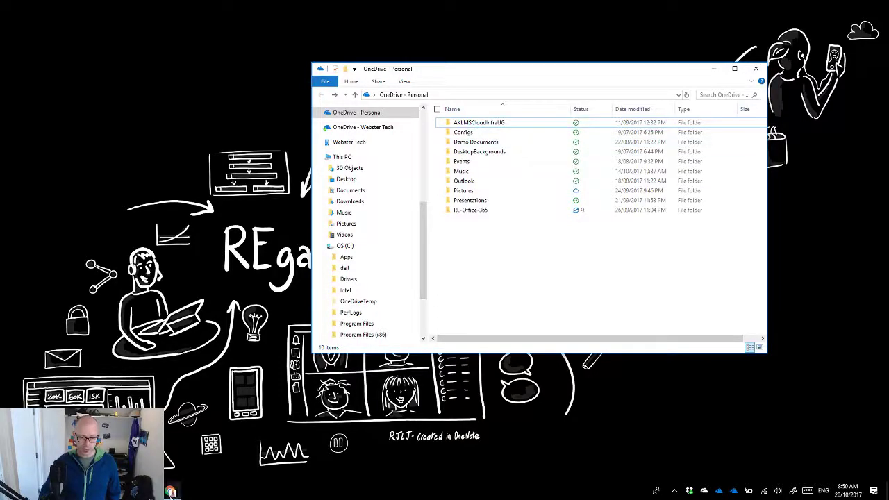
Restore Chrome and switch between the Learn about OneDrive and ITPro article tabs.
mouse_move(174, 490)
click(208, 448)
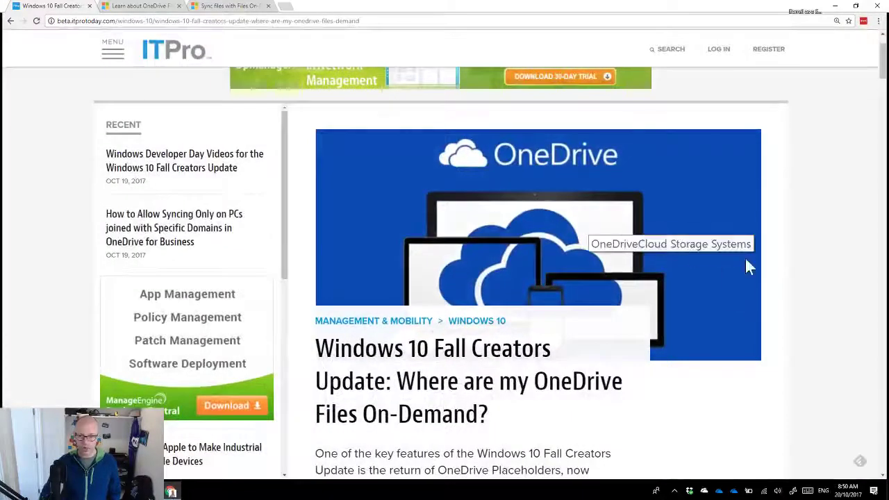
click(132, 6)
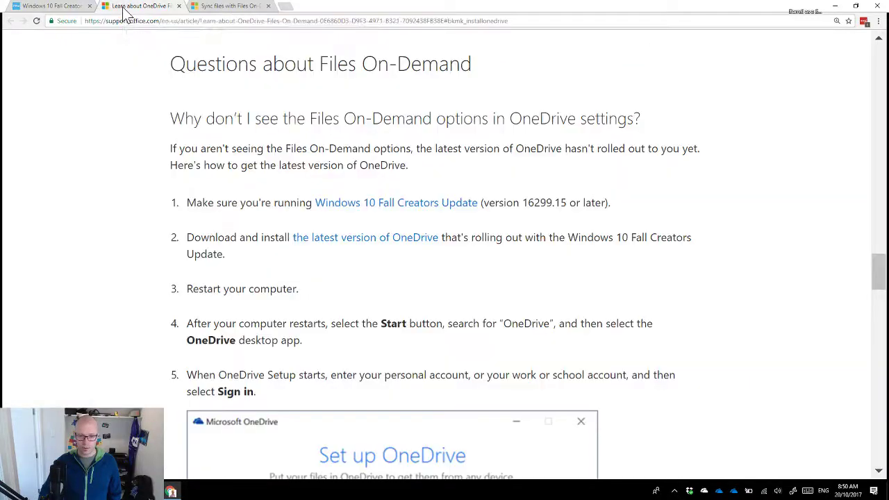
click(59, 7)
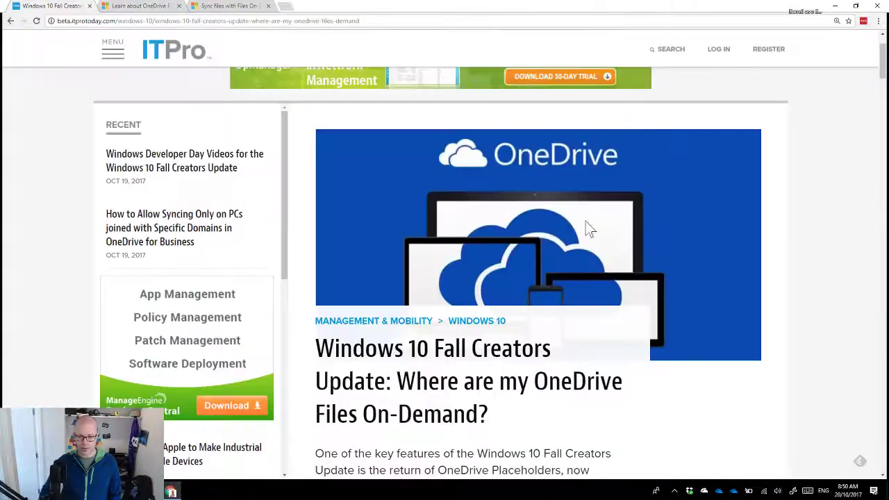
Scroll through the ITPro OneDrive article, then bring up the 'Sync files with Files On-Demand' support page.
scroll(611, 239, down, 3)
scroll(633, 250, down, 3)
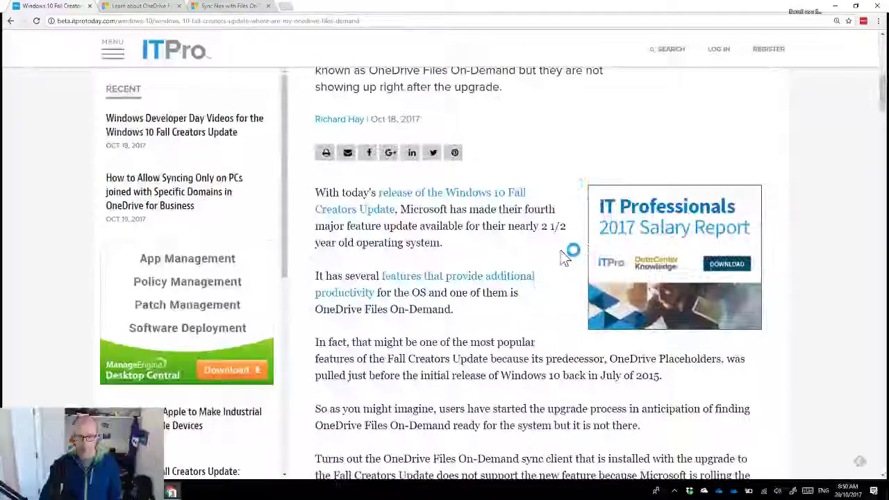
scroll(555, 290, down, 2)
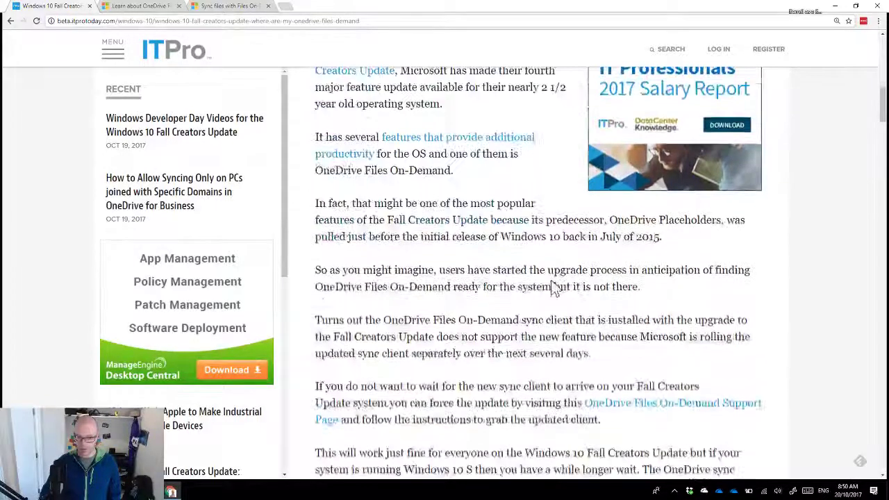
scroll(531, 292, down, 1)
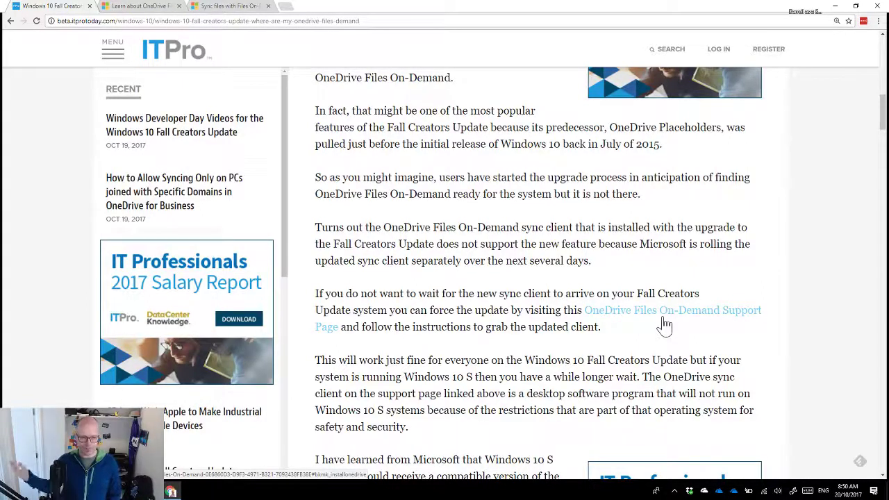
click(153, 7)
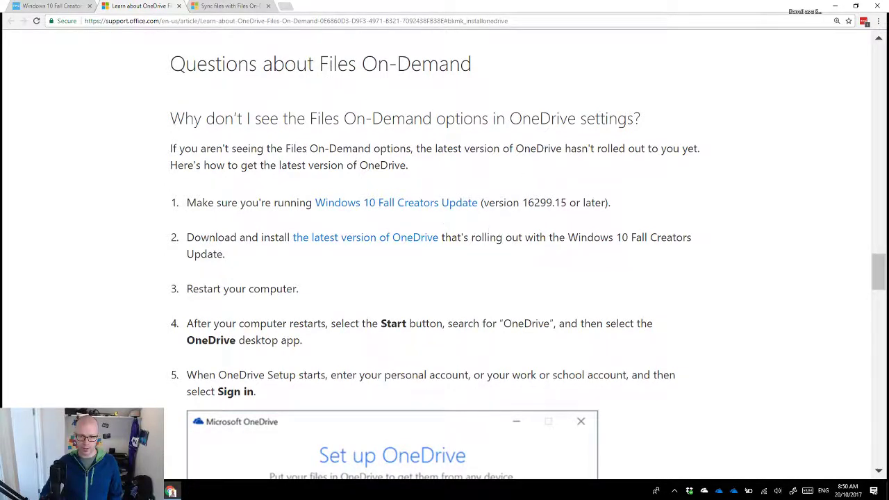
click(224, 7)
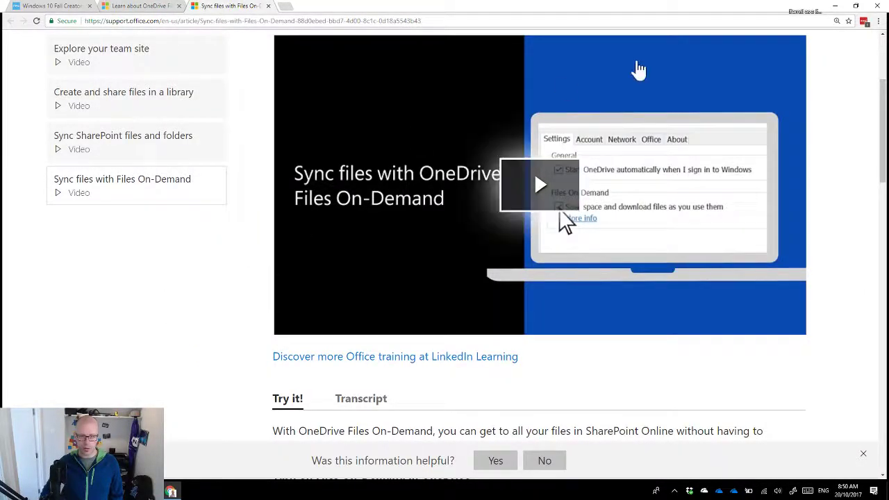
In File Explorer, view the OneDrive - Webster Tech and OneDrive - Adopt & Embrace folders.
click(835, 7)
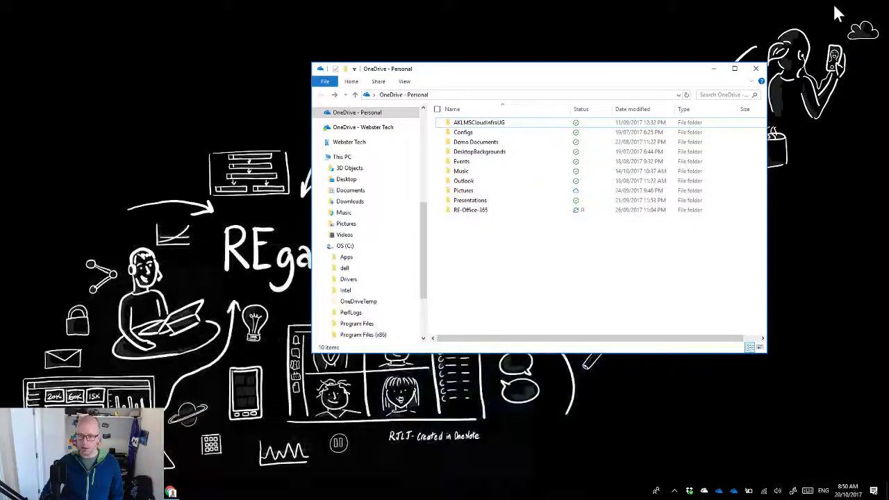
click(367, 129)
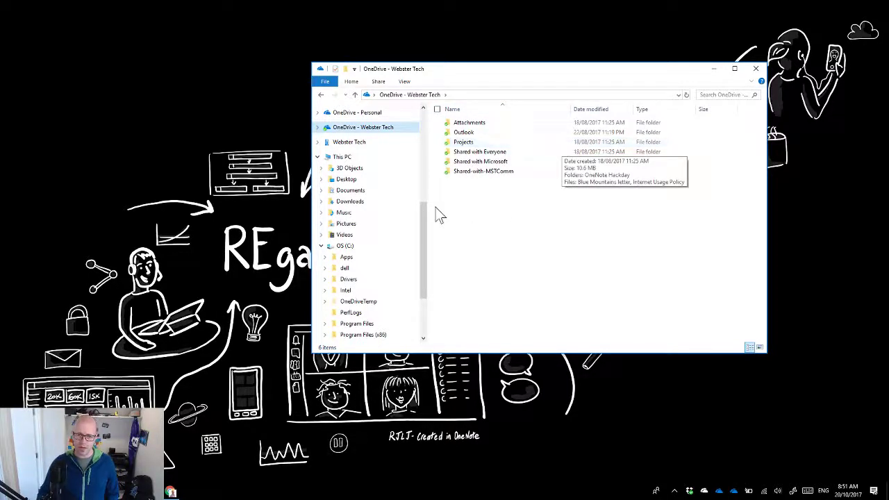
drag(423, 238, 422, 211)
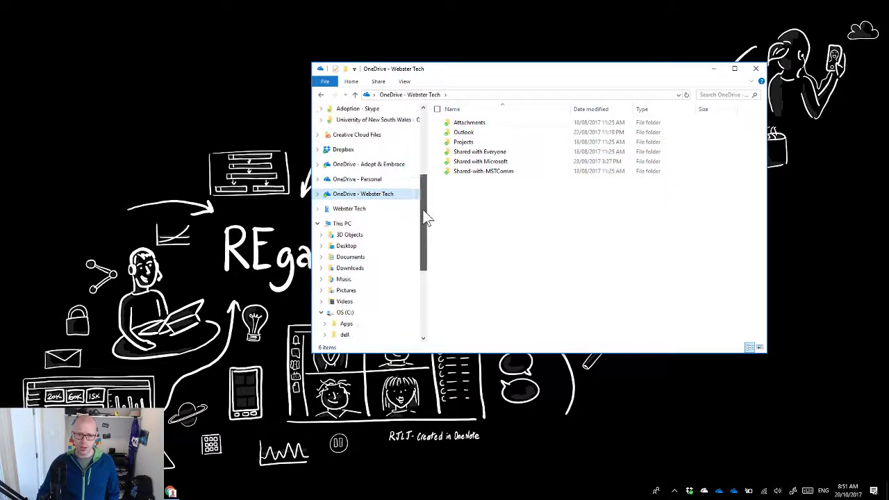
click(381, 166)
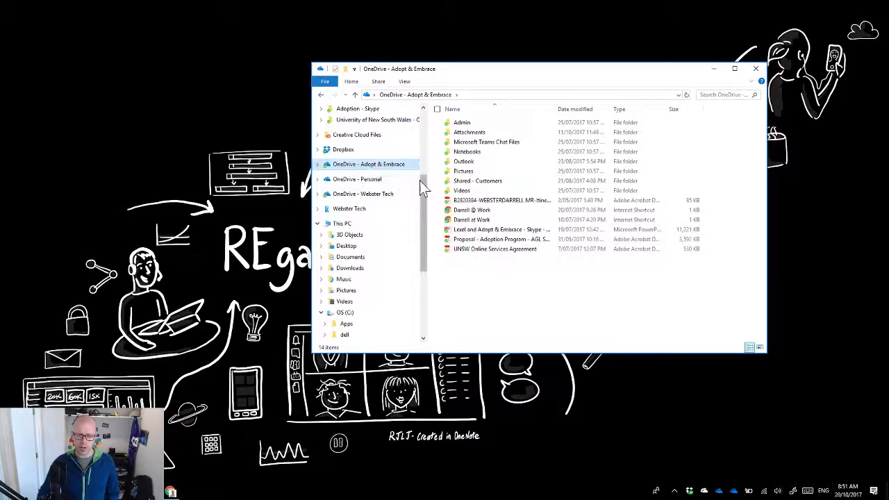
Open the Adopt & Embrace synced libraries folder, then return to the Files On-Demand page in Chrome.
drag(422, 193, 434, 124)
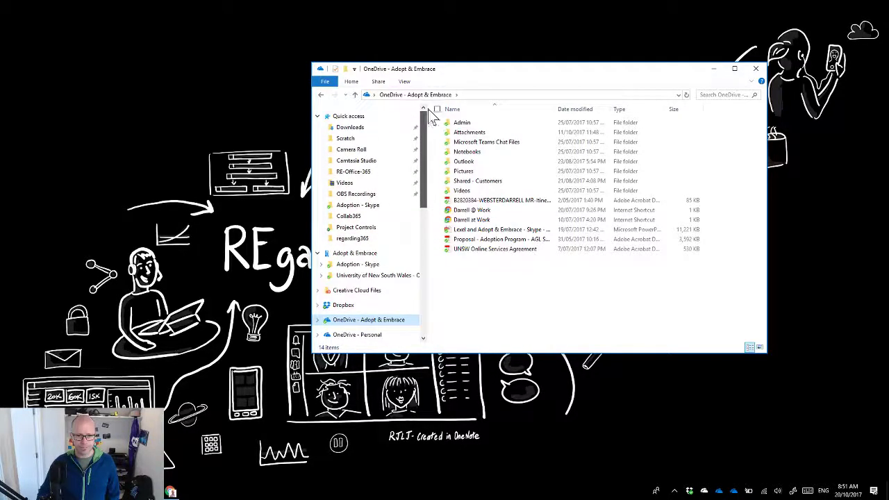
click(357, 255)
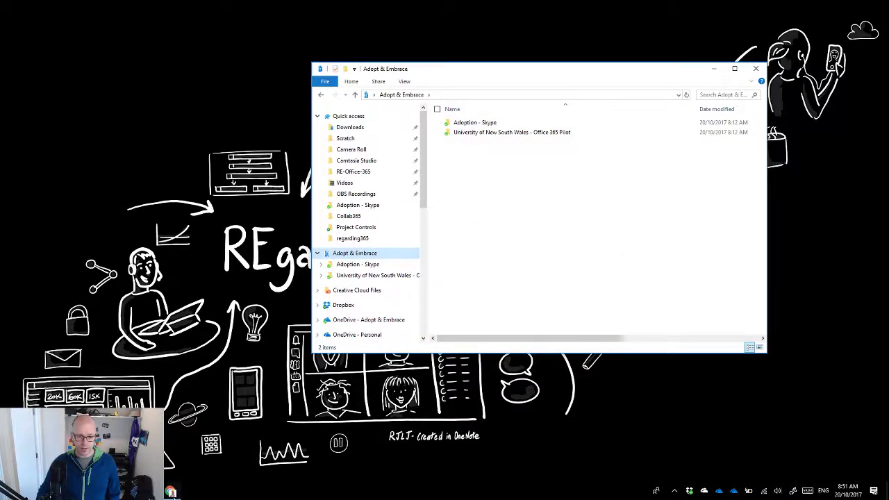
click(170, 492)
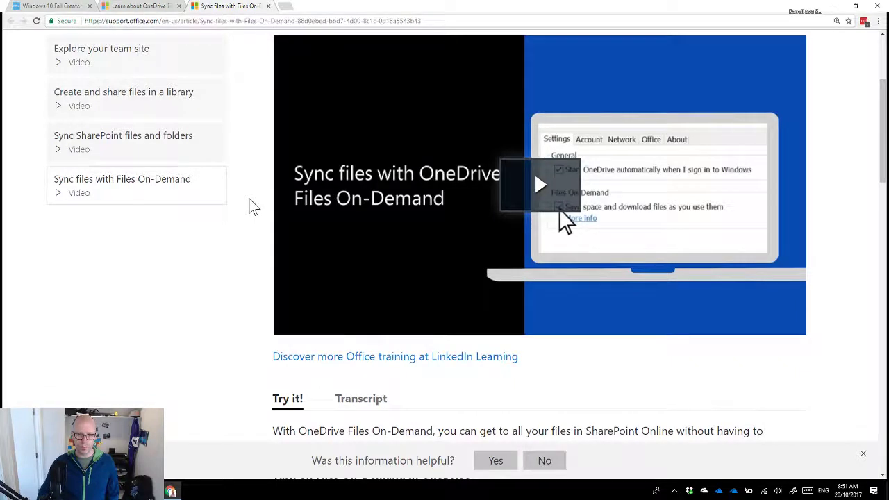
scroll(250, 200, down, 3)
scroll(253, 206, down, 2)
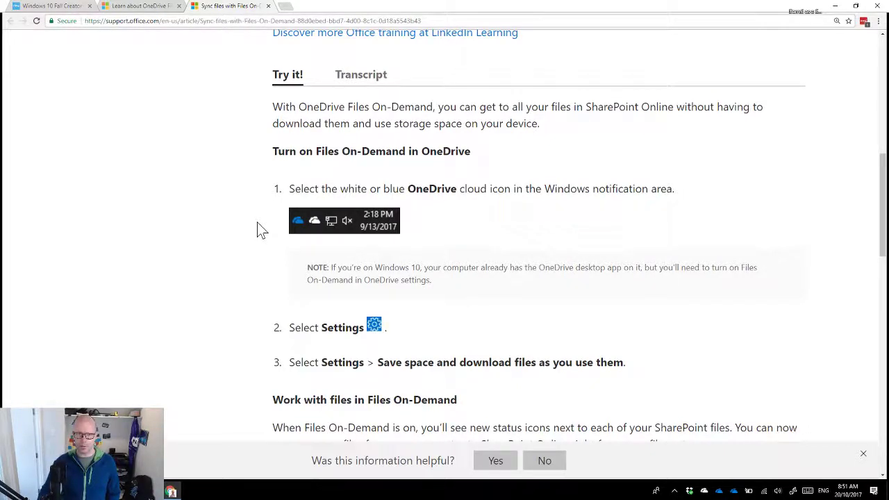
scroll(257, 232, down, 1)
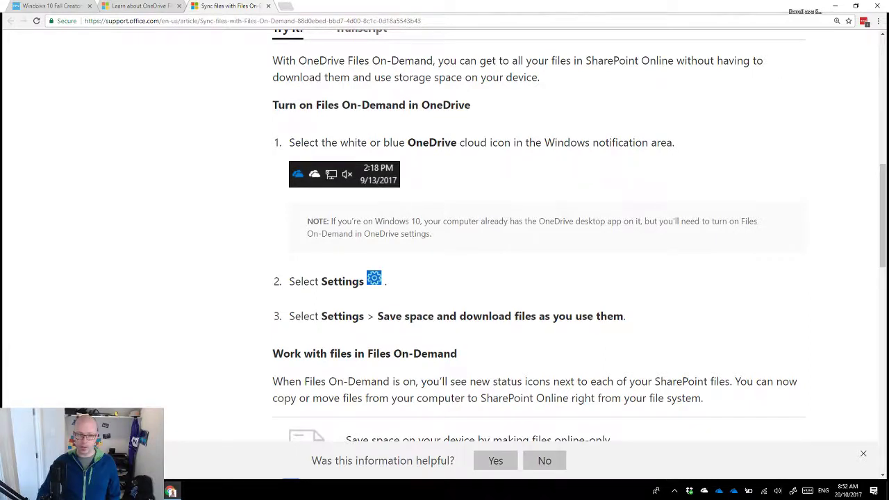
scroll(376, 298, down, 1)
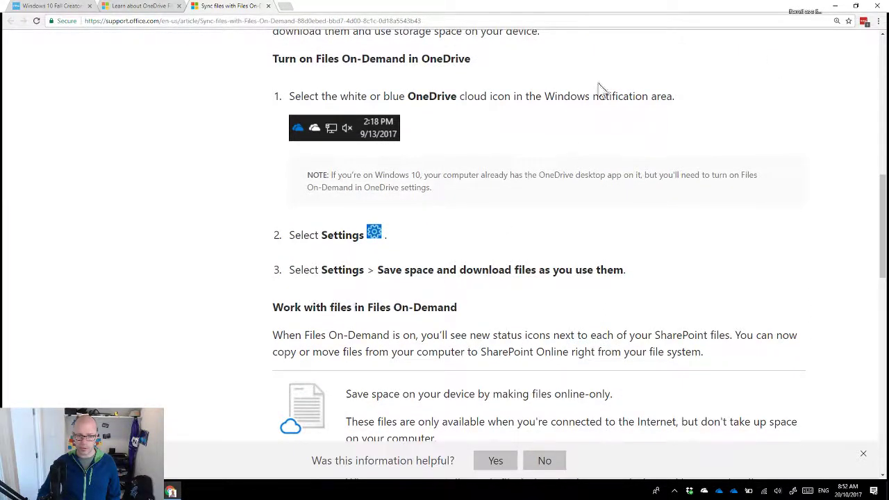
scroll(632, 281, down, 4)
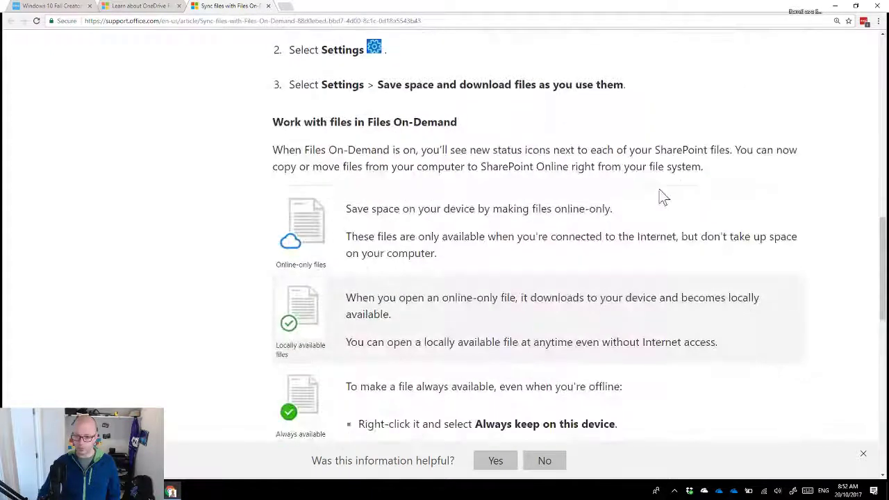
Enable 'Save space and download files as you use them' in OneDrive Settings and confirm with OK.
click(836, 6)
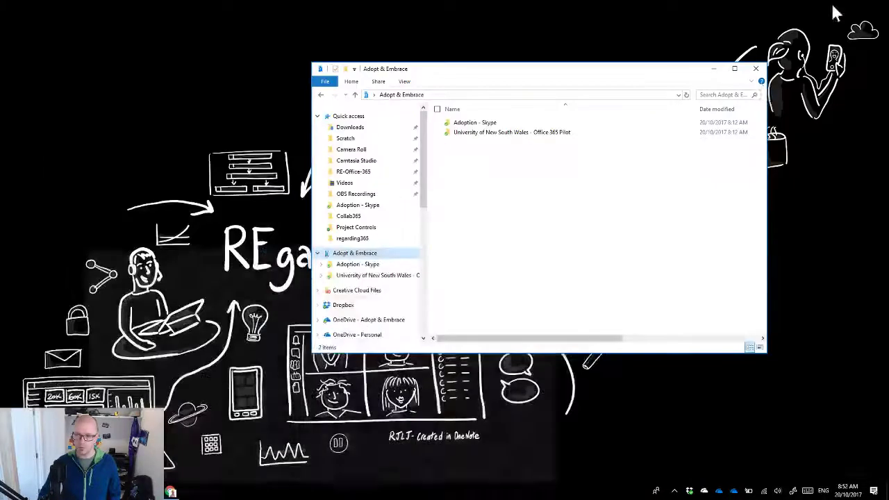
click(713, 68)
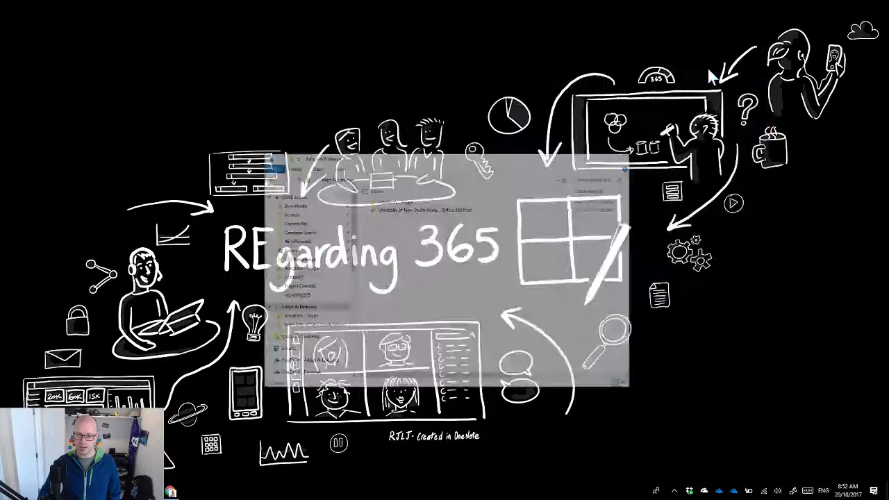
right_click(735, 491)
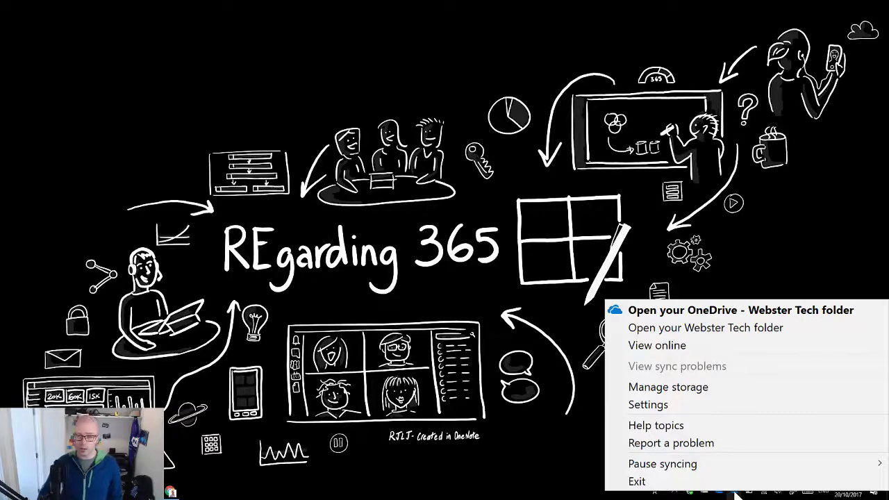
click(728, 404)
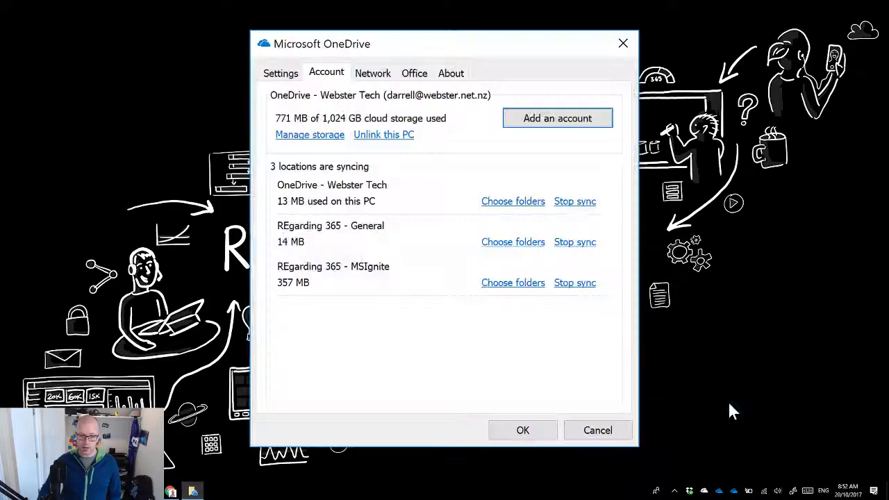
click(280, 77)
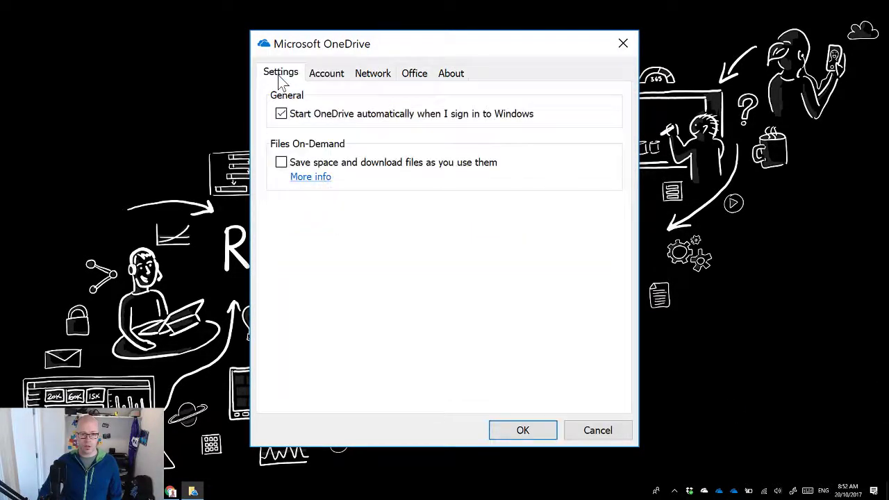
click(279, 167)
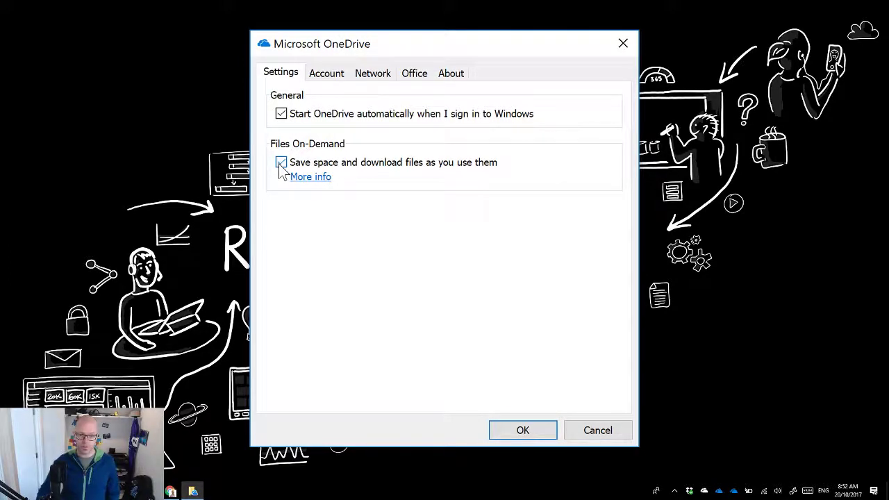
click(520, 433)
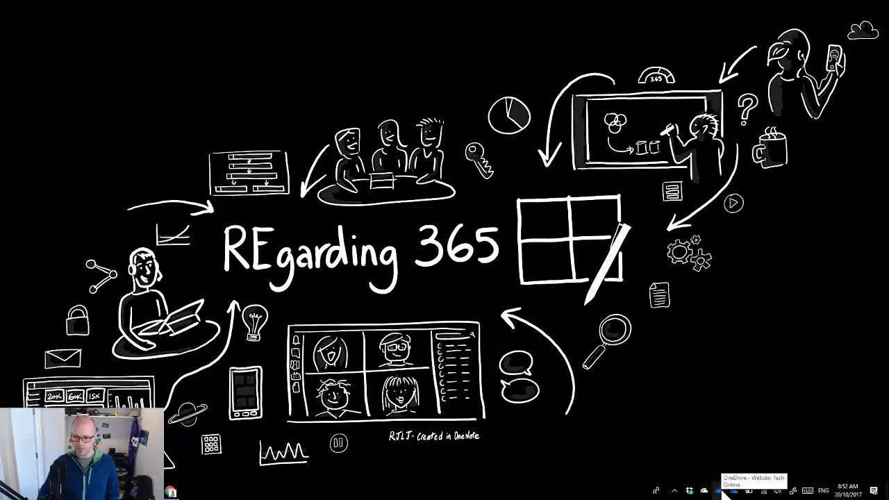
click(721, 490)
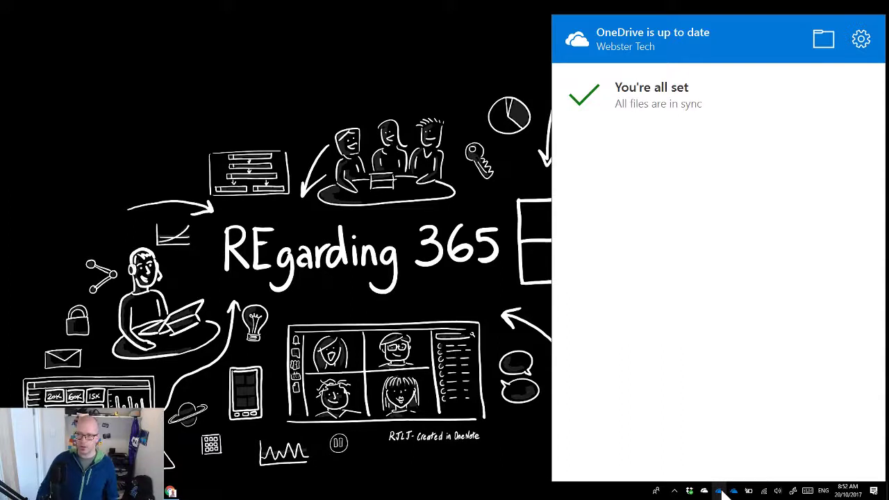
click(861, 39)
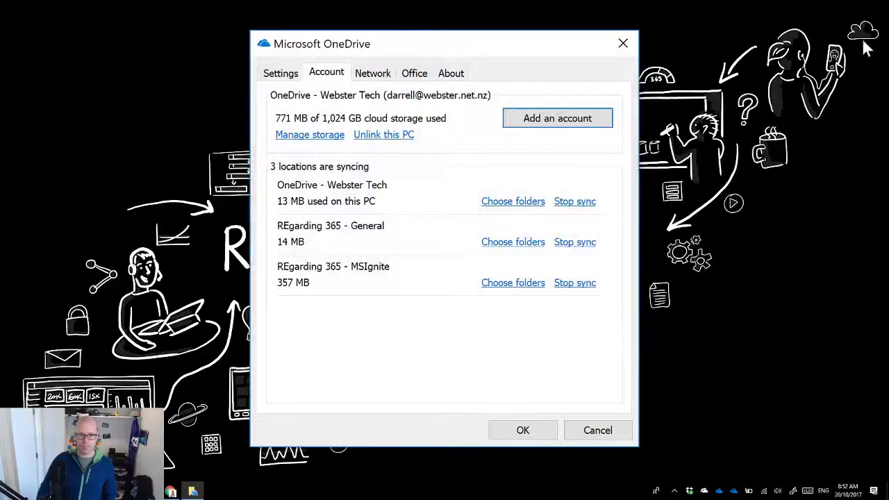
click(292, 74)
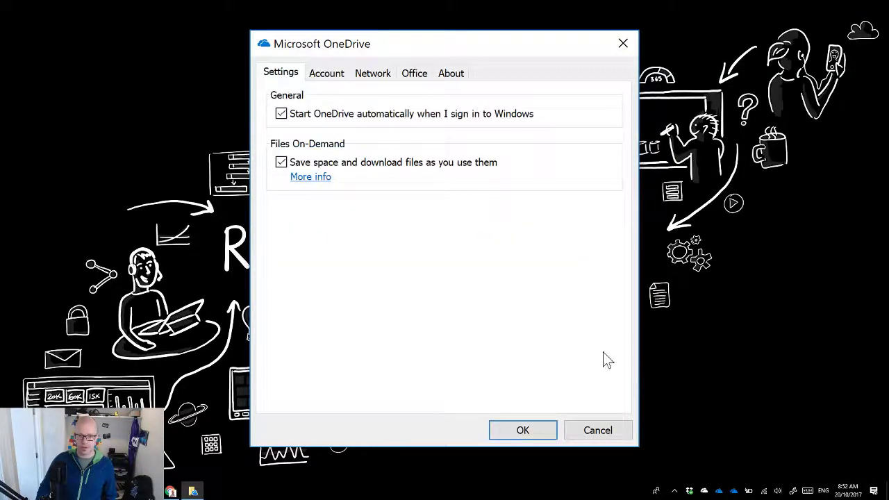
click(604, 430)
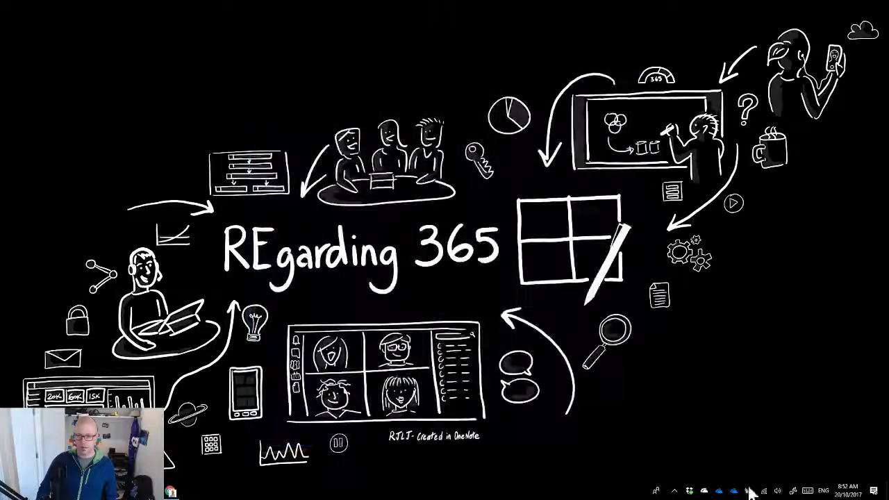
click(719, 491)
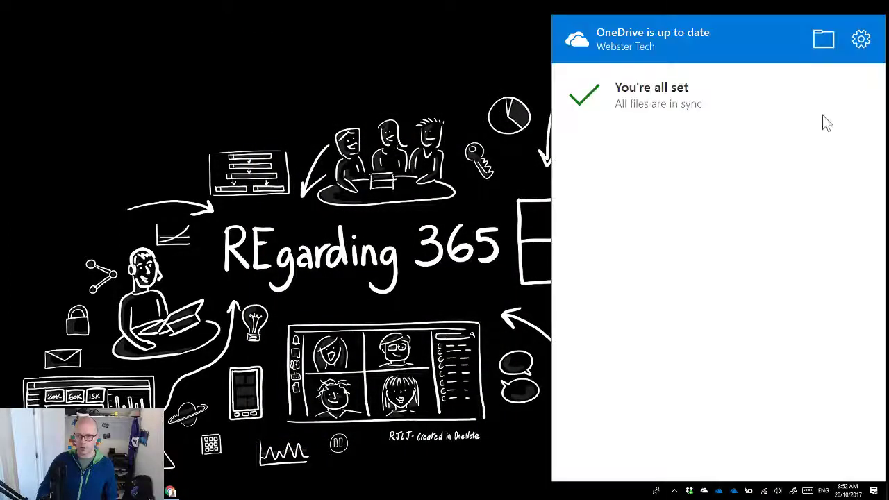
click(824, 40)
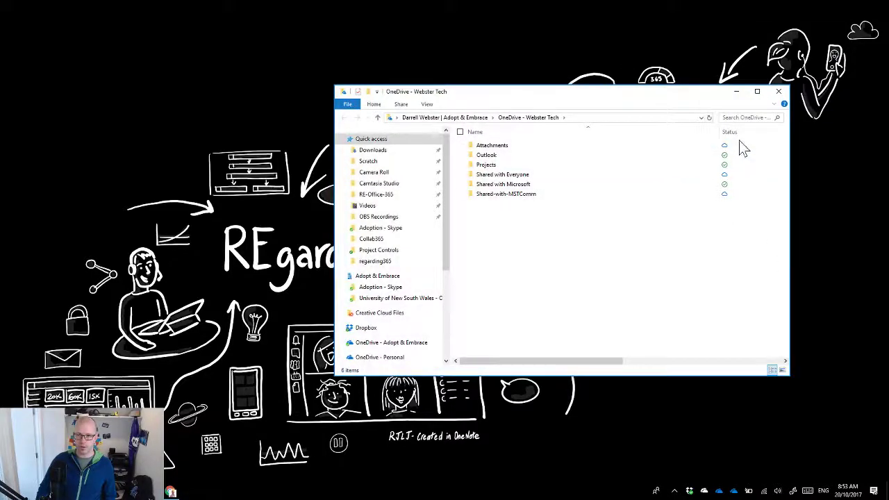
Reveal the Date modified column and check the Shared with Everyone, Shared-with-MSTComm and Outlook folders.
drag(718, 131, 628, 136)
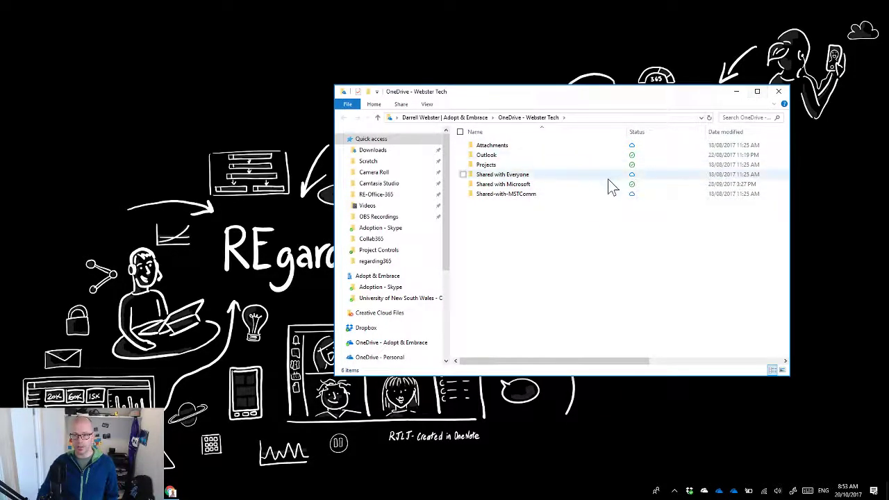
double_click(498, 179)
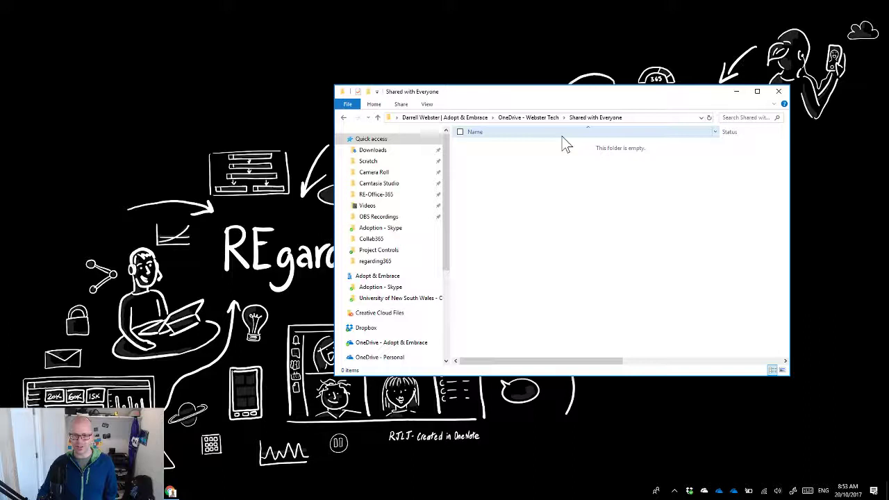
click(536, 118)
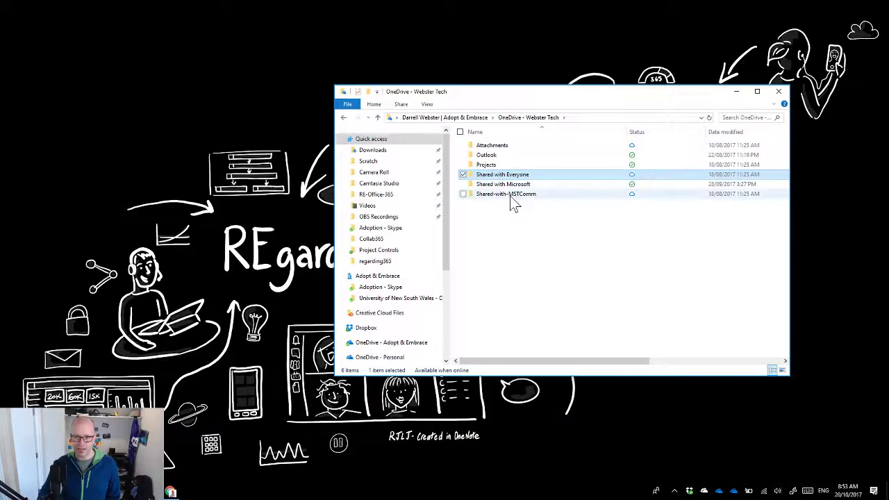
double_click(480, 196)
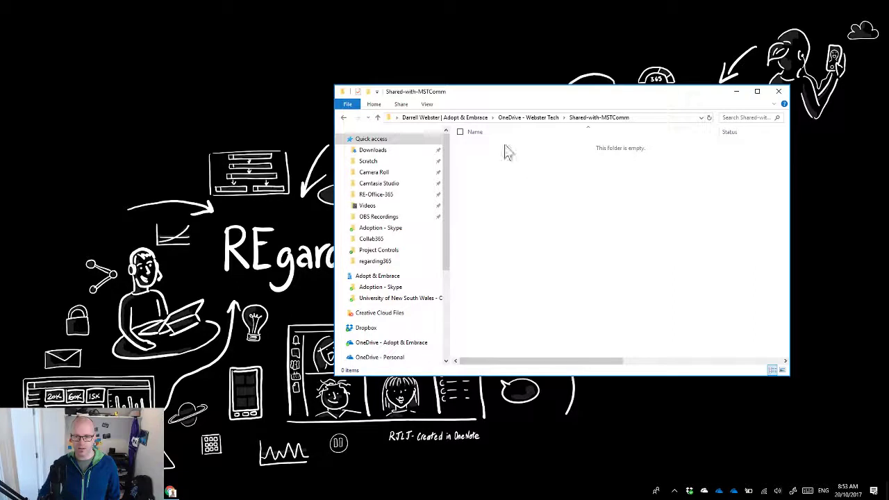
click(538, 117)
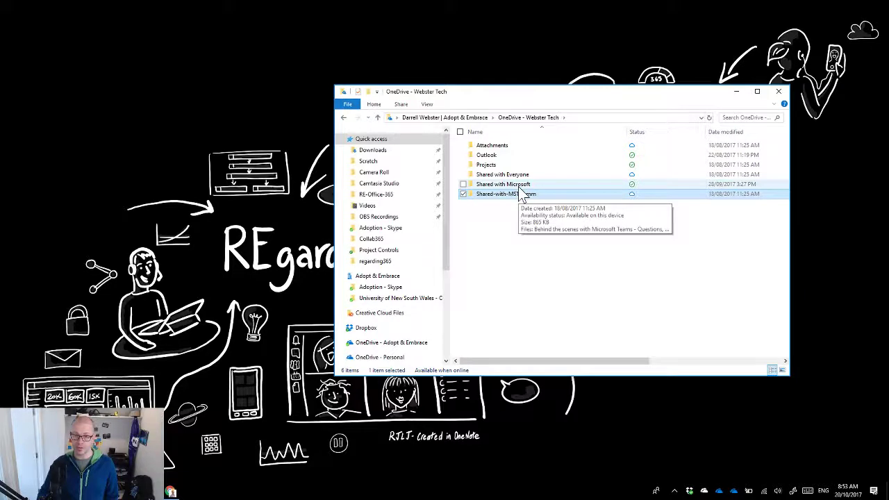
double_click(500, 156)
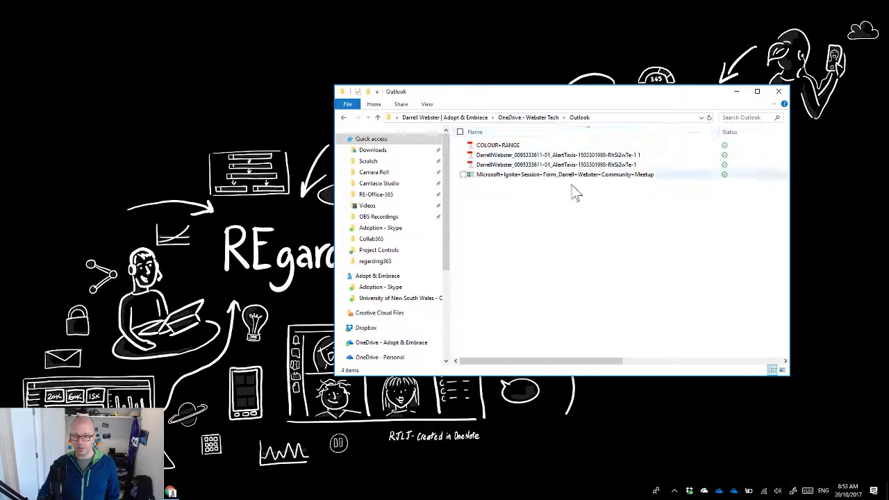
click(545, 120)
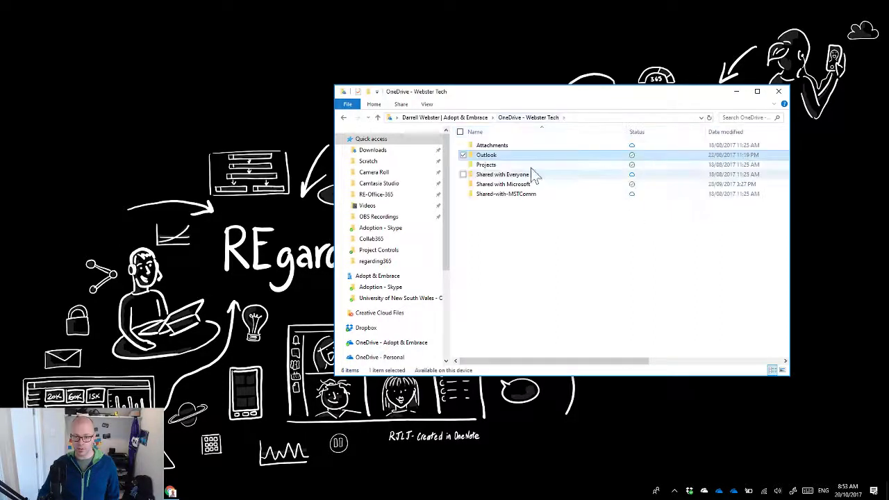
Free up space on the Outlook folder to make it online-only, then dismiss the OneDrive tip.
right_click(494, 155)
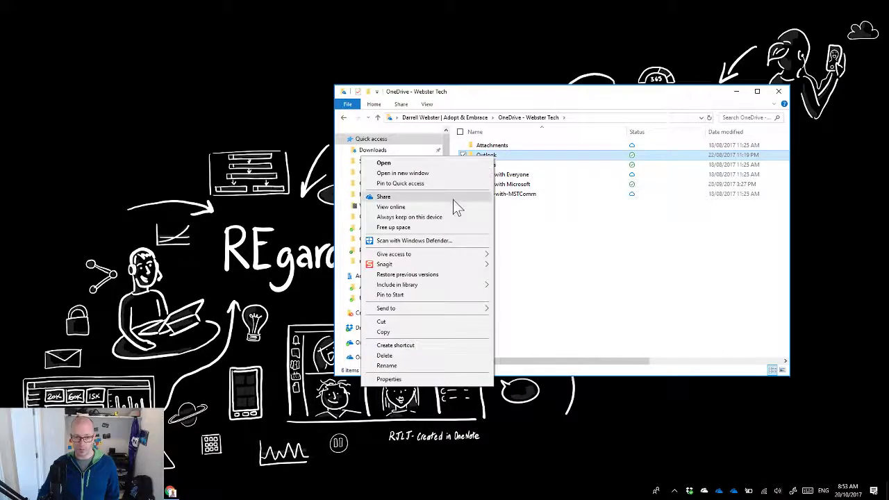
click(419, 229)
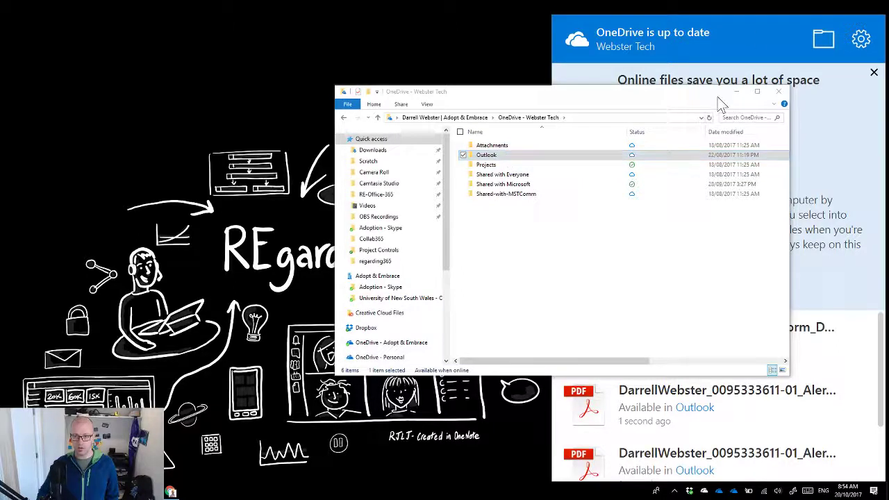
drag(674, 98, 399, 92)
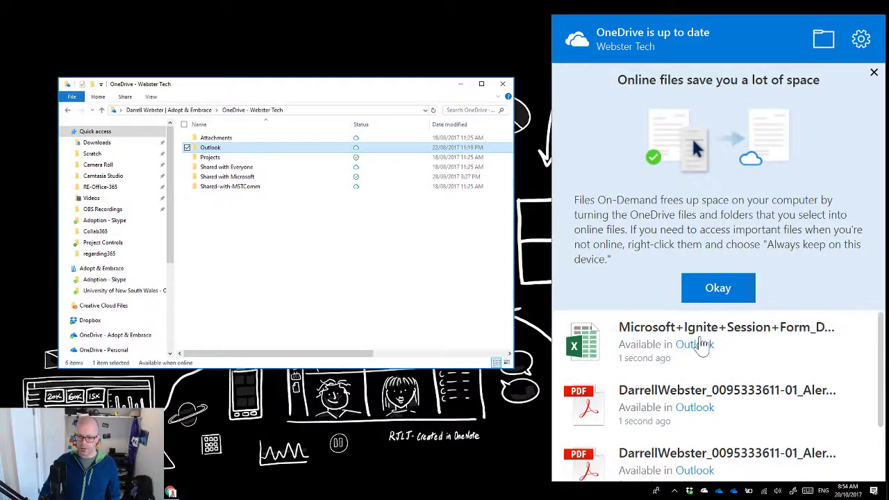
click(739, 299)
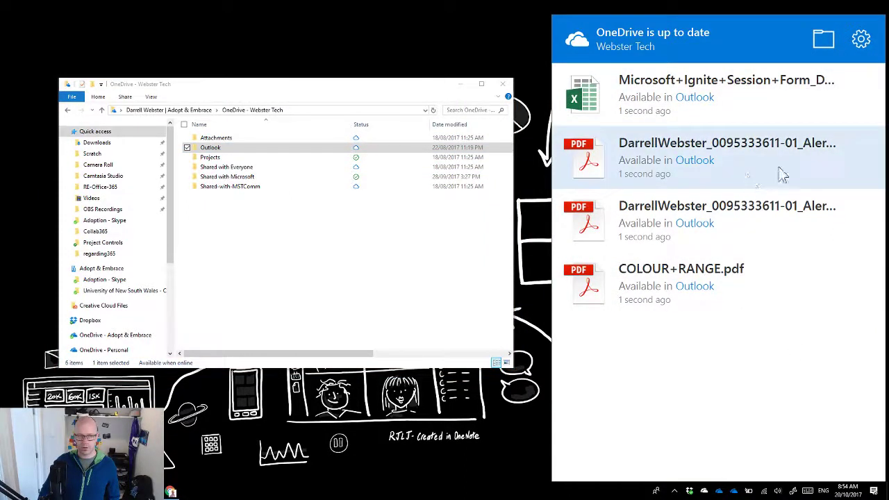
Open the Outlook folder and open COLOUR+RANGE so it downloads to this device.
double_click(208, 148)
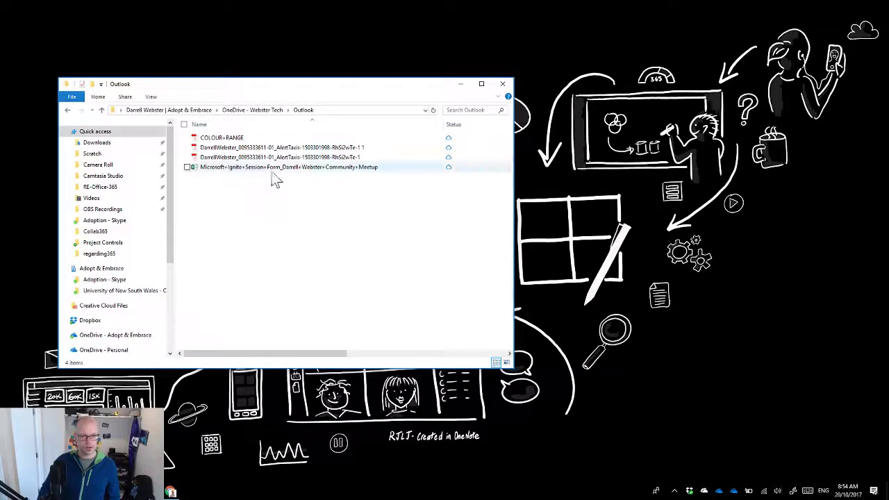
double_click(233, 141)
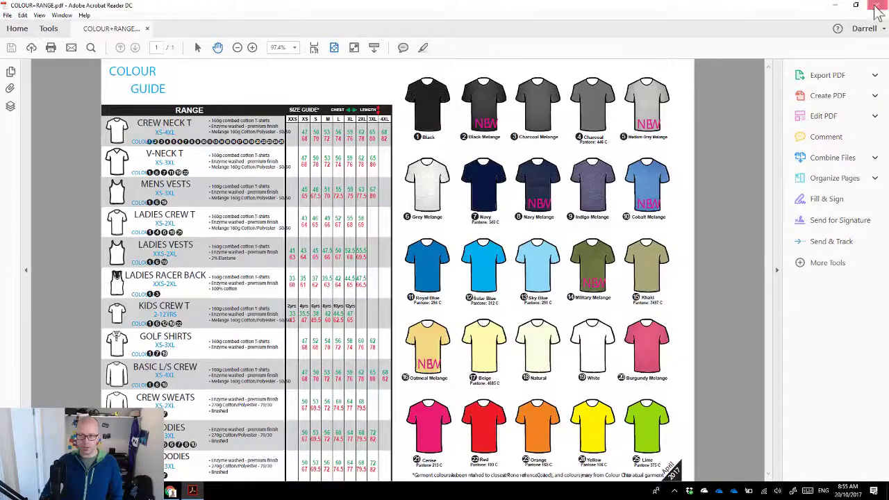
Close the COLOUR+RANGE.pdf colour guide in Acrobat Reader.
click(877, 7)
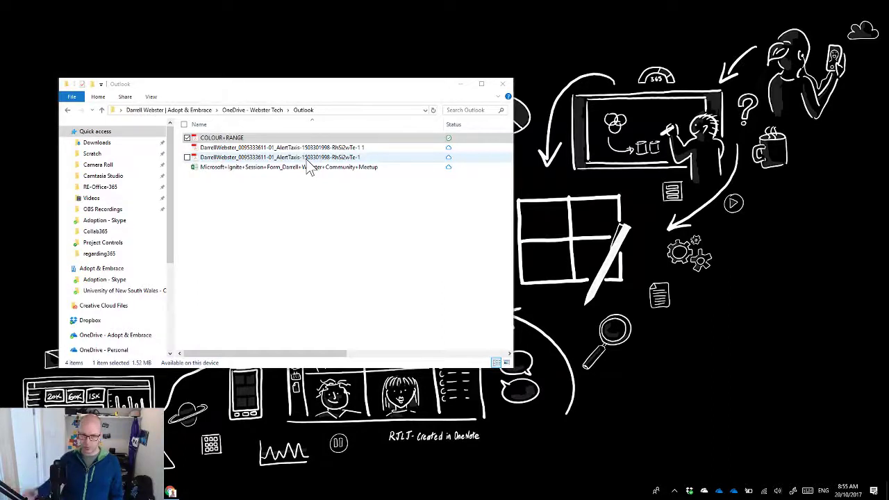
Free up space on COLOUR+RANGE, then check and close the OneDrive sync status flyout.
right_click(233, 140)
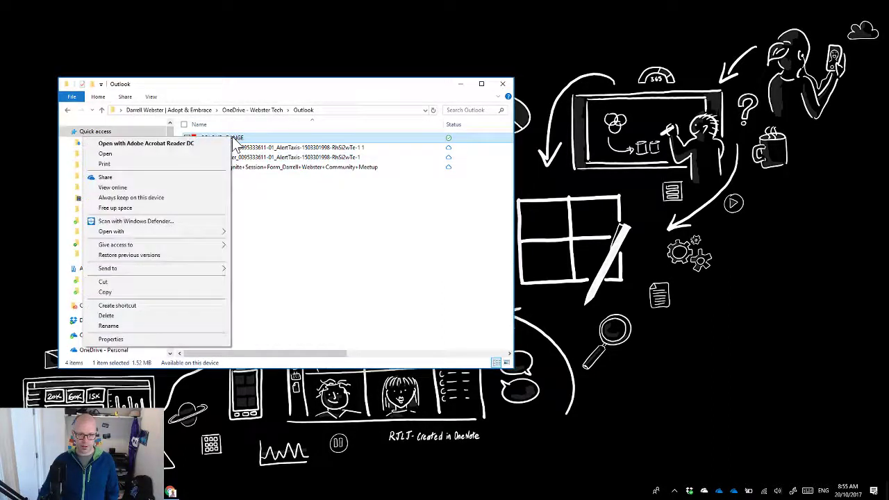
click(145, 207)
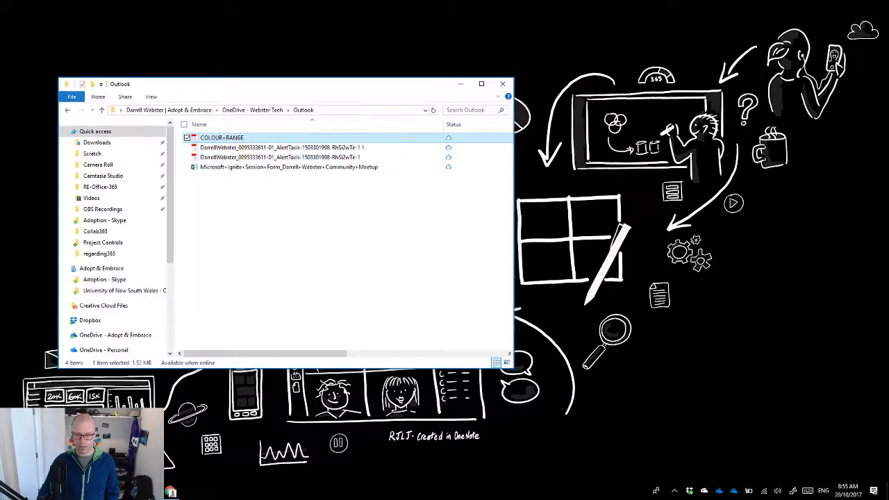
click(734, 490)
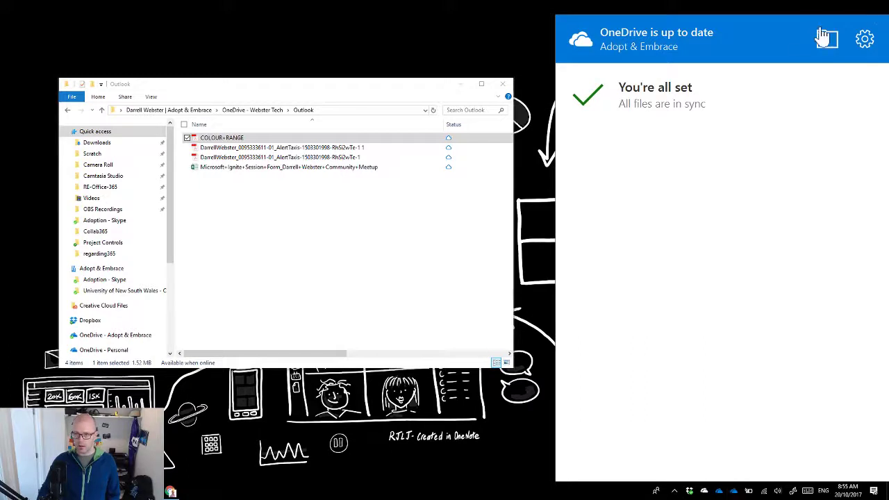
click(532, 41)
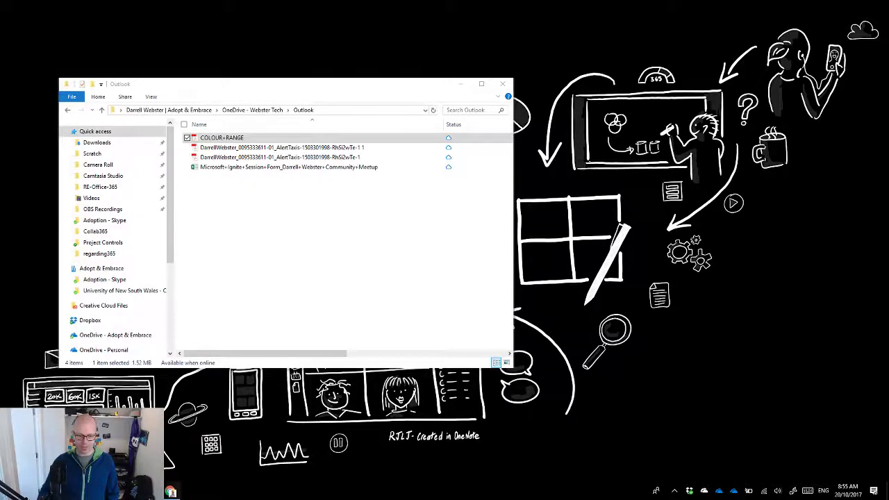
Open portal.office.com in a new Chrome tab and sign in with the work account and its password.
click(194, 444)
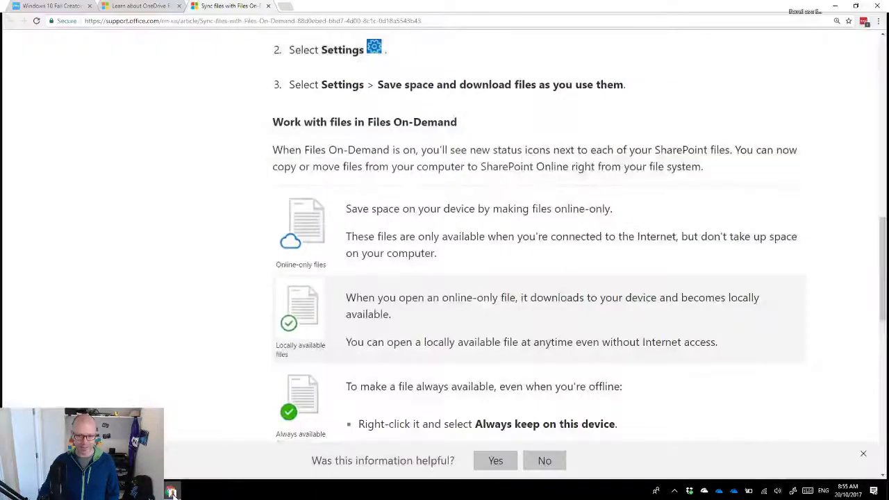
click(284, 7)
text(portal.office.com)
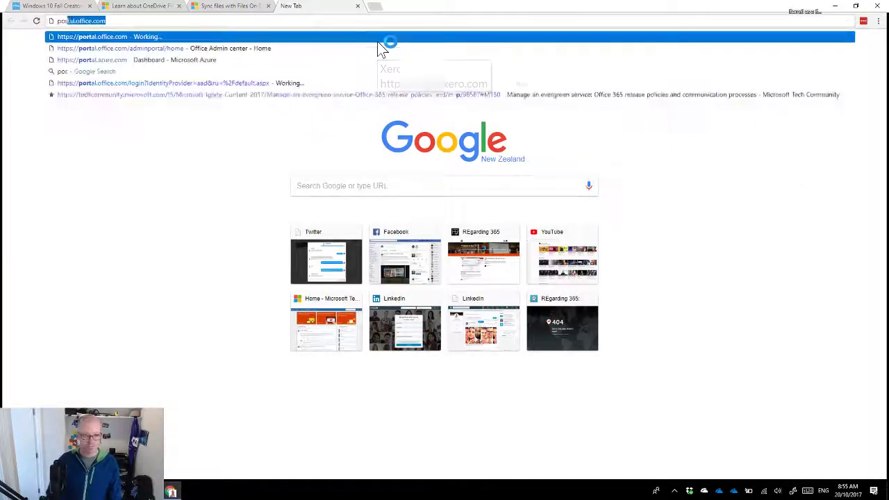
key(Return)
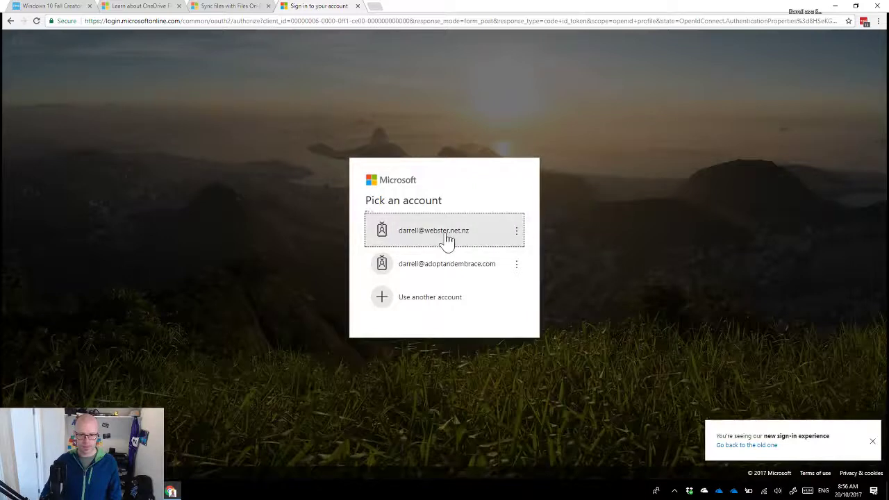
click(447, 238)
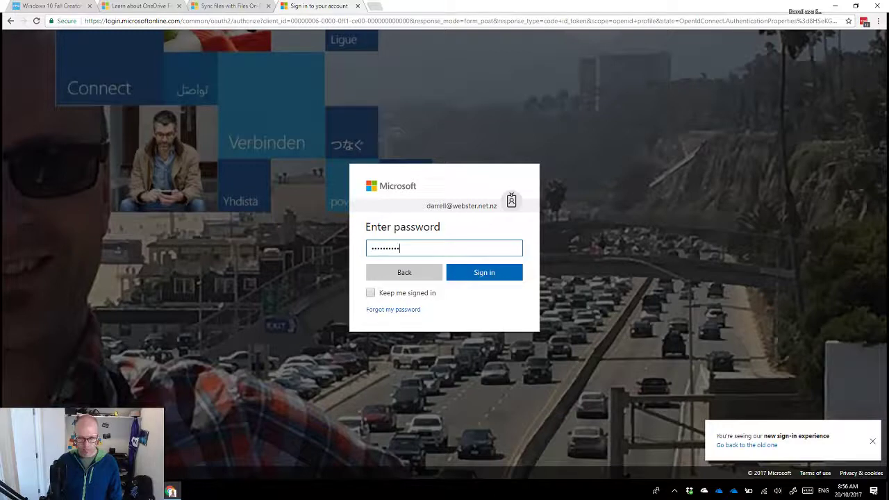
key(Return)
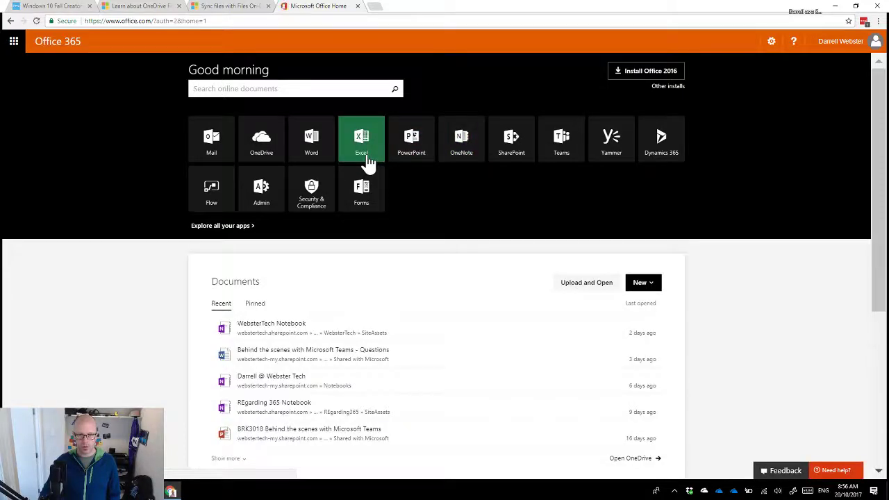
From the SharePoint start page, look at the Operations site's library, then open the Marketing Documents library.
click(507, 146)
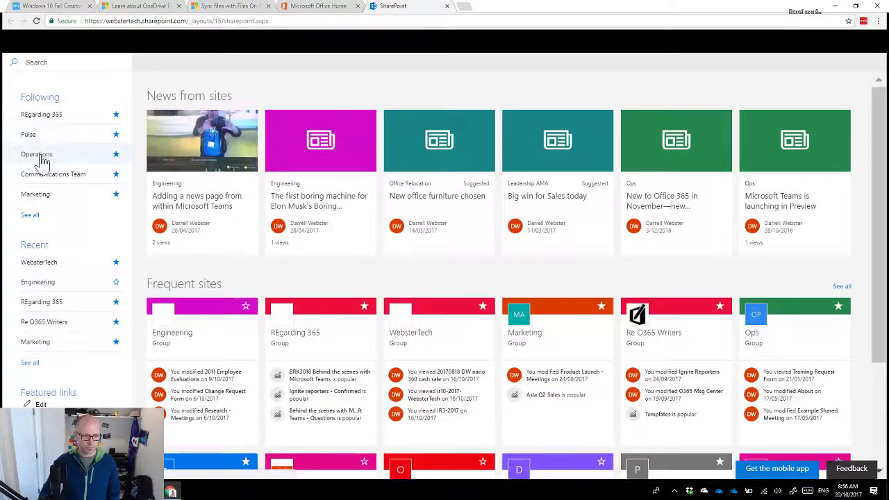
click(38, 155)
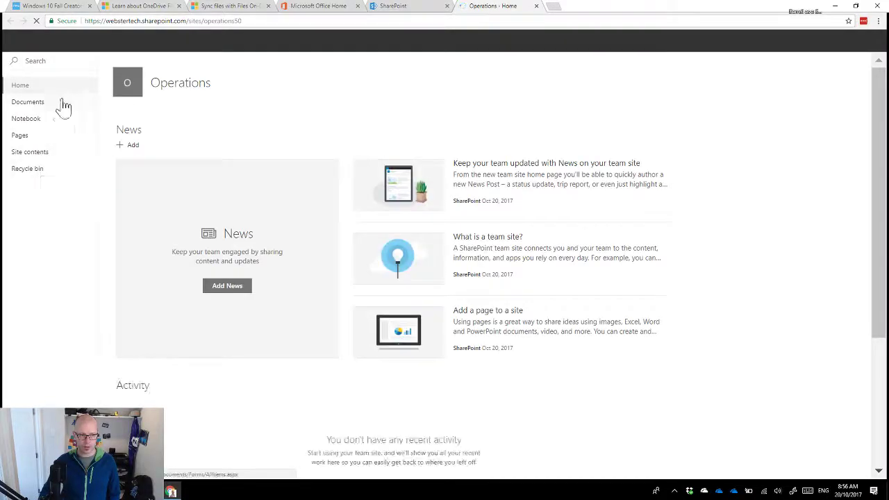
click(40, 110)
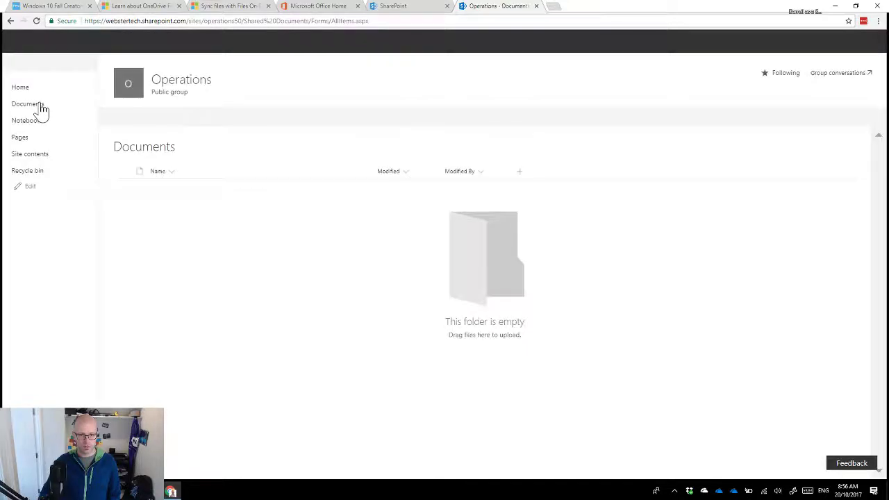
click(393, 8)
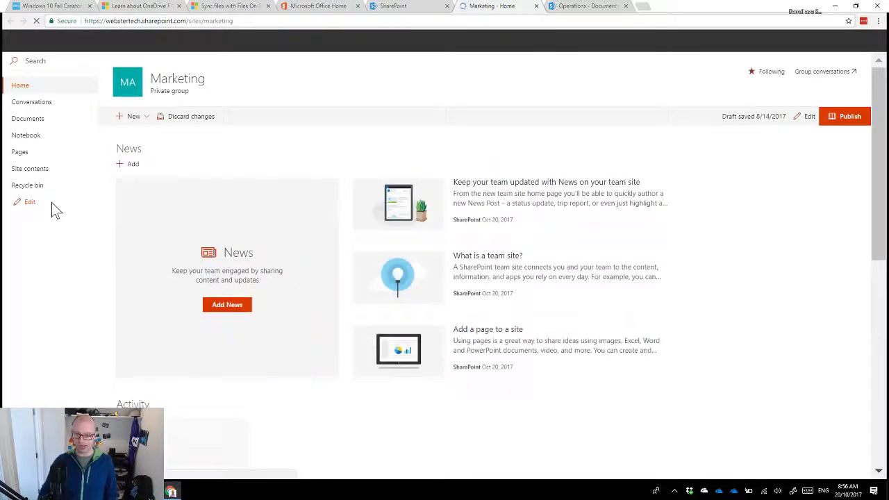
click(35, 123)
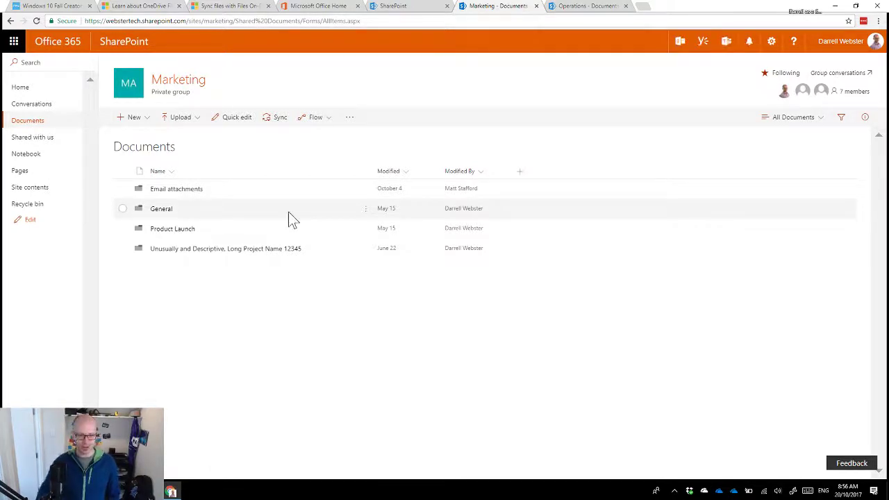
Sync the Marketing Documents library through OneDrive and dismiss the 'Getting ready to sync' notice.
click(281, 124)
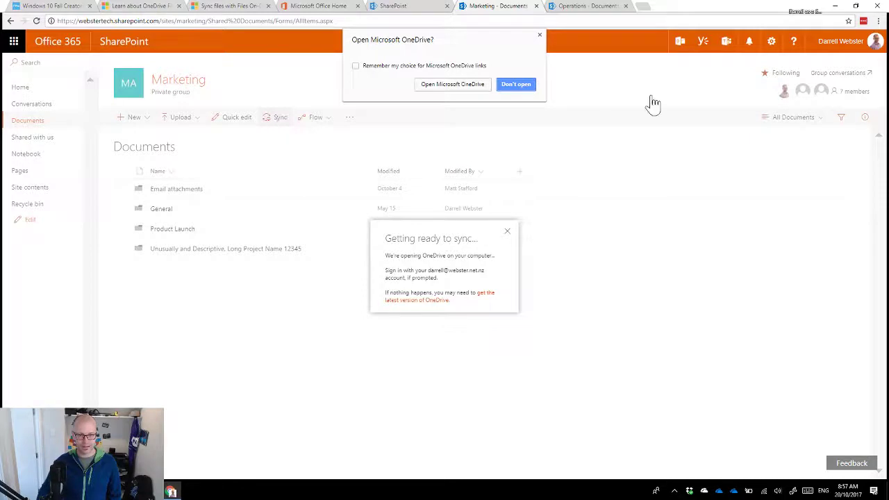
click(442, 87)
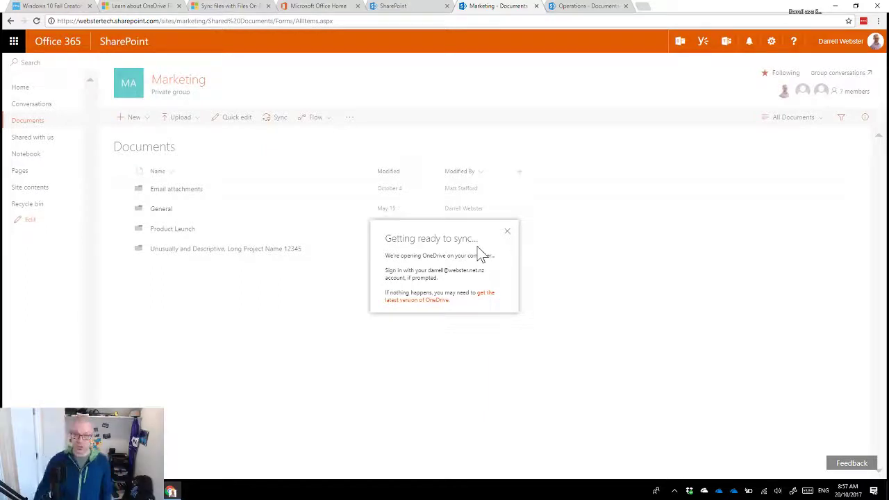
click(598, 346)
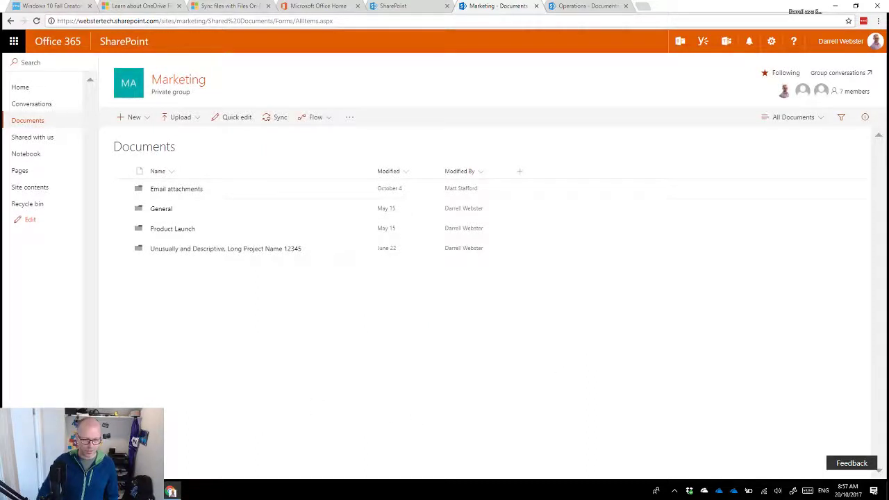
mouse_move(171, 492)
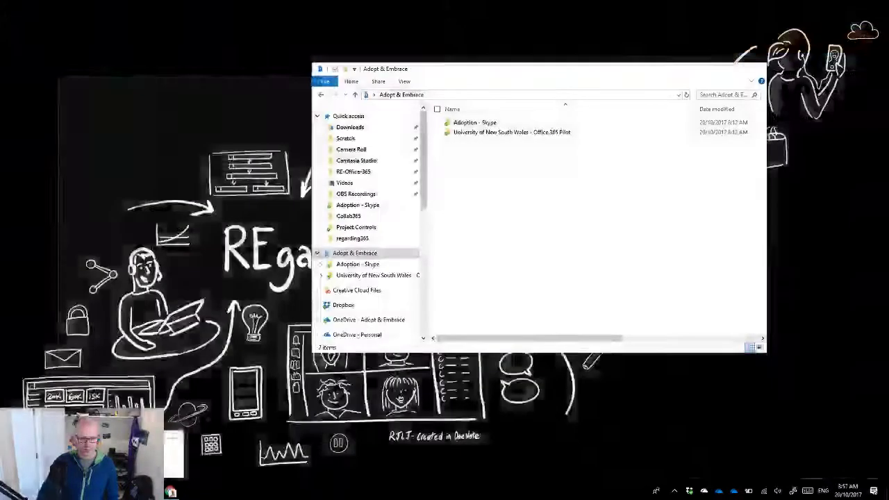
In File Explorer, expand Webster Tech, show Marketing - Documents, and open its General folder.
click(175, 444)
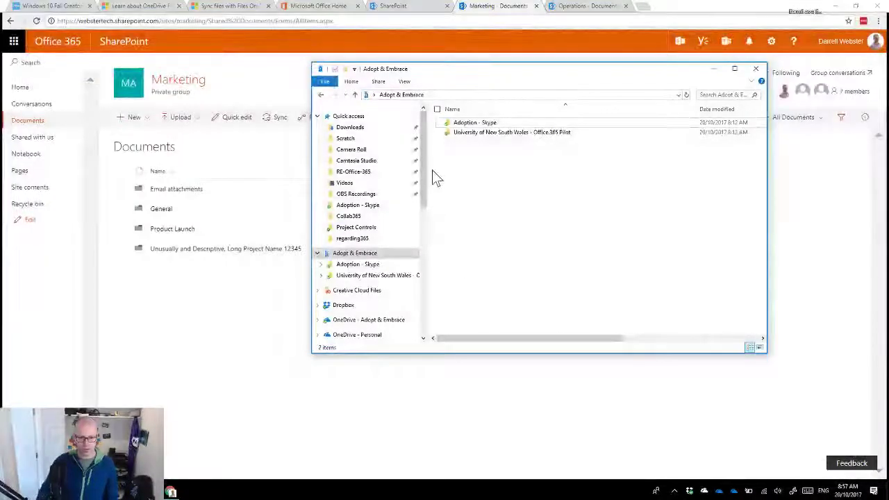
drag(425, 184, 428, 254)
click(318, 173)
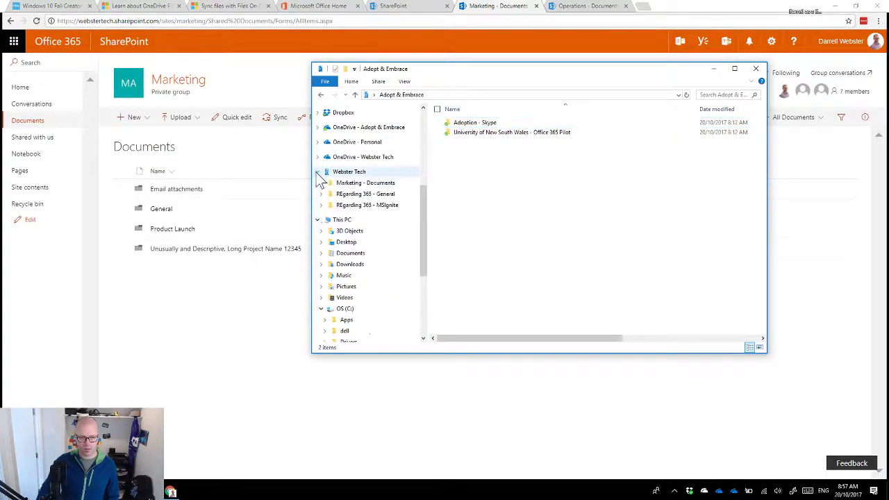
click(372, 186)
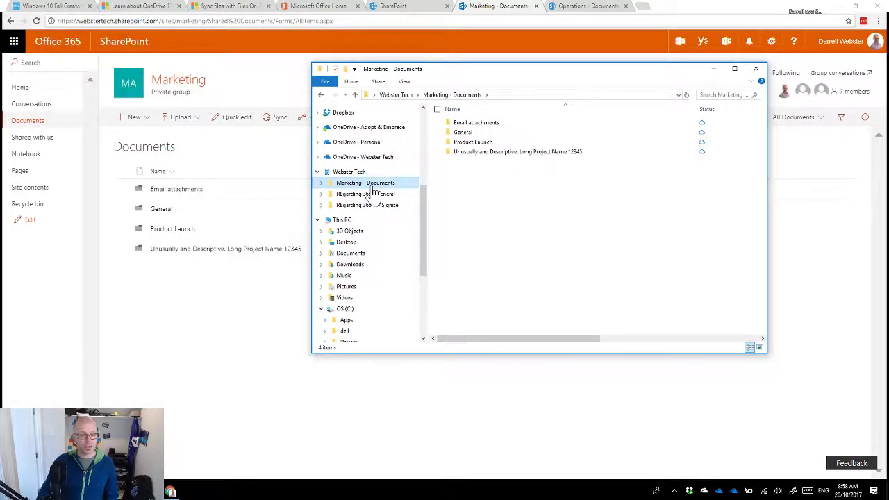
drag(558, 76, 532, 160)
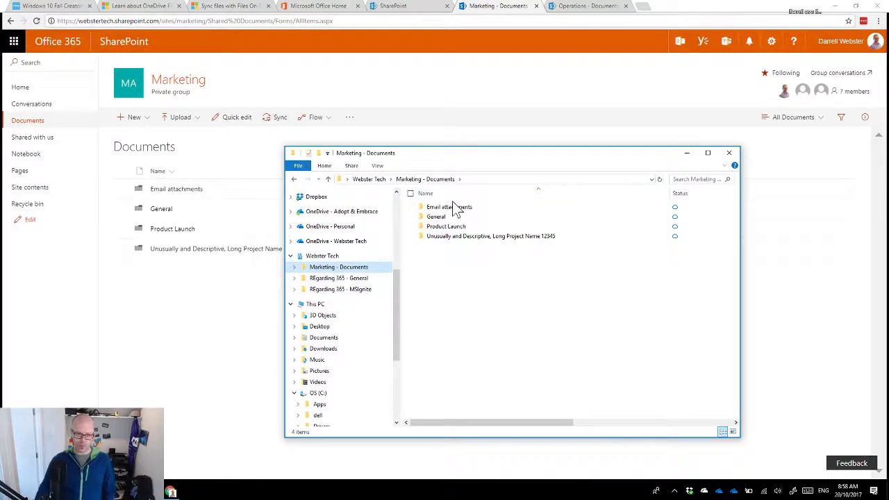
double_click(433, 218)
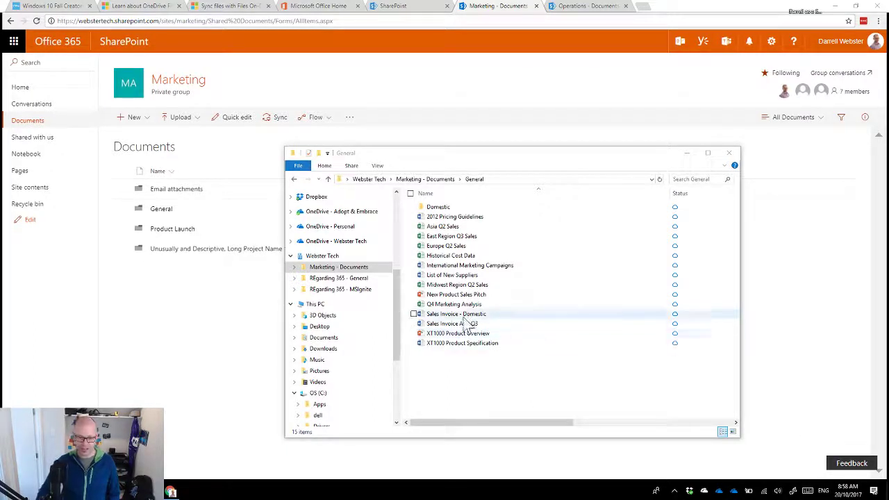
Open 2012 Pricing Guidelines from the General folder so it downloads and opens in Word.
click(471, 218)
double_click(472, 221)
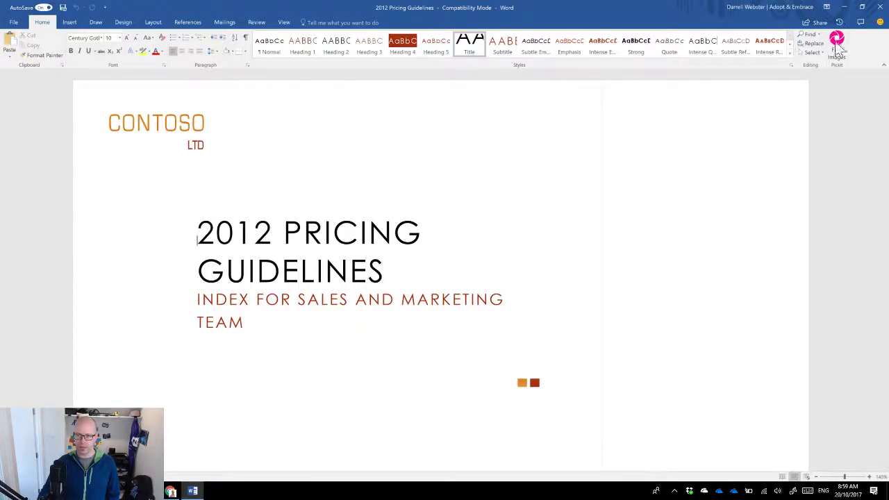
Check on OneDrive's Settings tab that Files On-Demand is on, then return to the Word document.
right_click(732, 491)
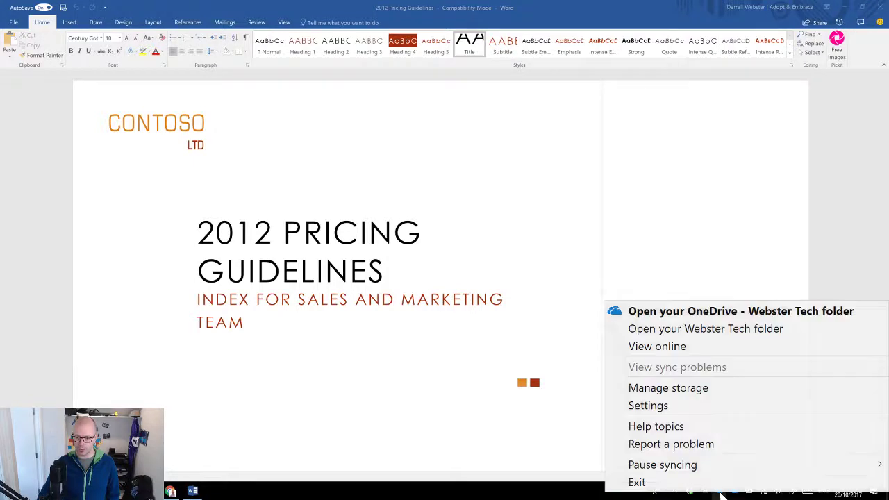
click(660, 407)
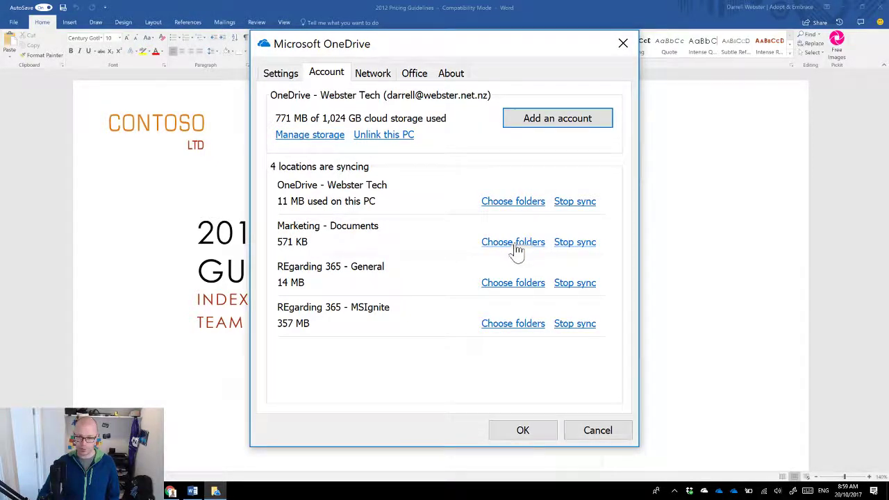
click(285, 75)
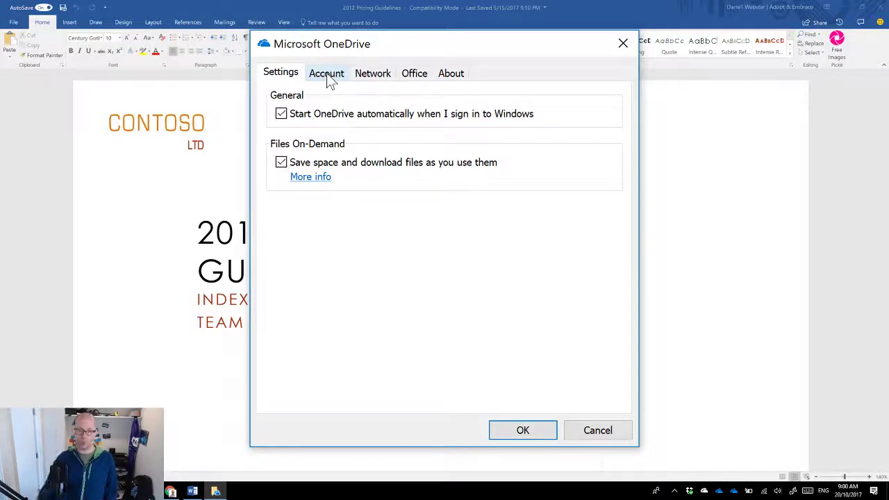
click(622, 21)
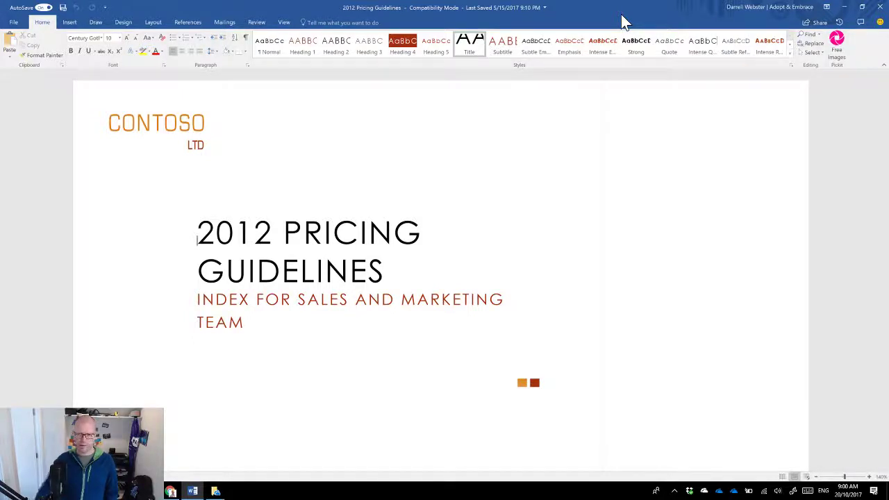
Set Historical Cost Data, International Marketing Campaigns and List of New Suppliers to Always keep on this device.
click(844, 11)
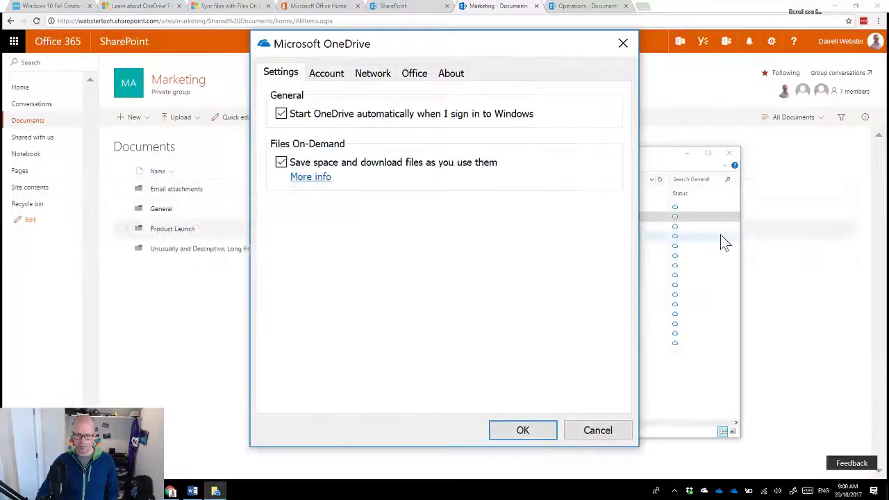
click(707, 393)
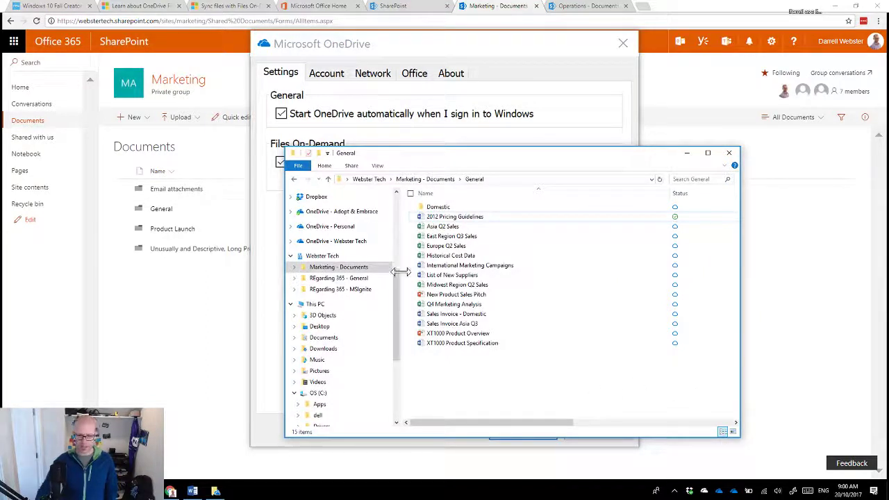
click(414, 237)
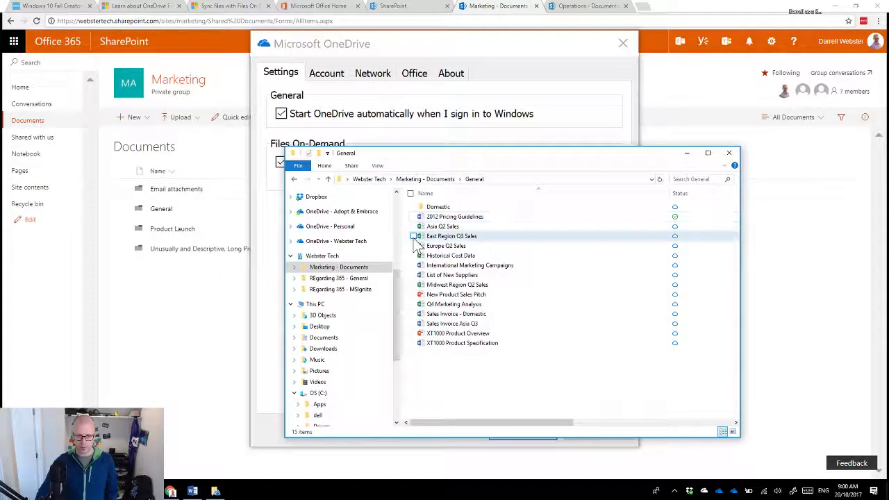
click(415, 275)
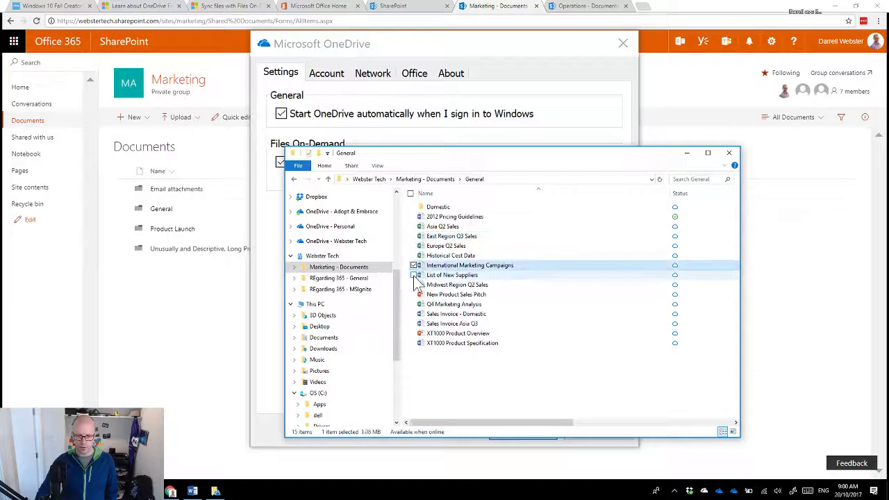
click(414, 256)
click(414, 265)
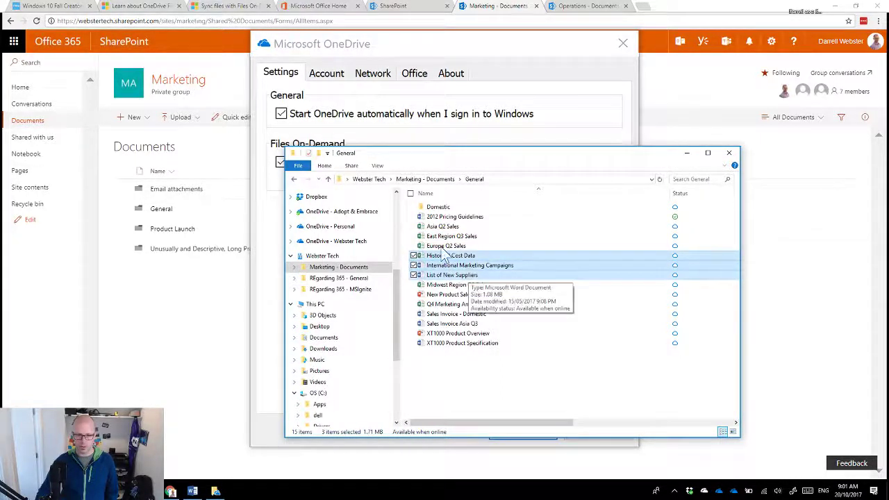
right_click(496, 267)
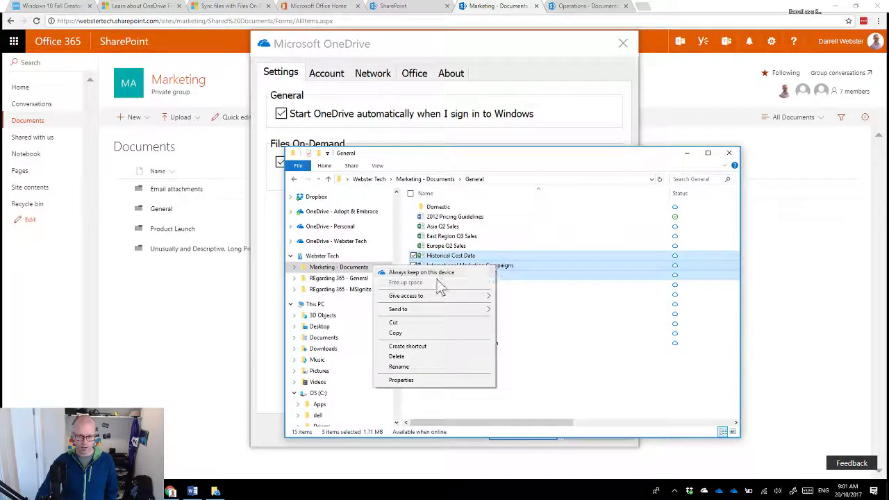
click(417, 273)
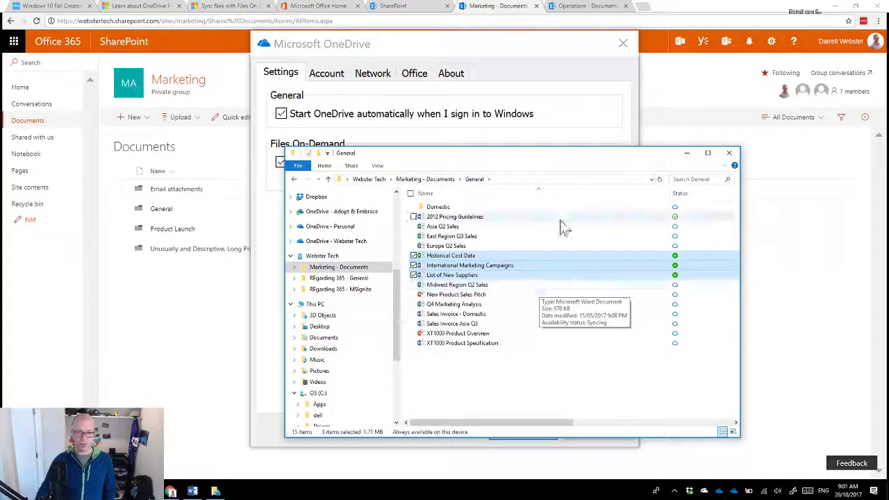
drag(541, 155, 532, 193)
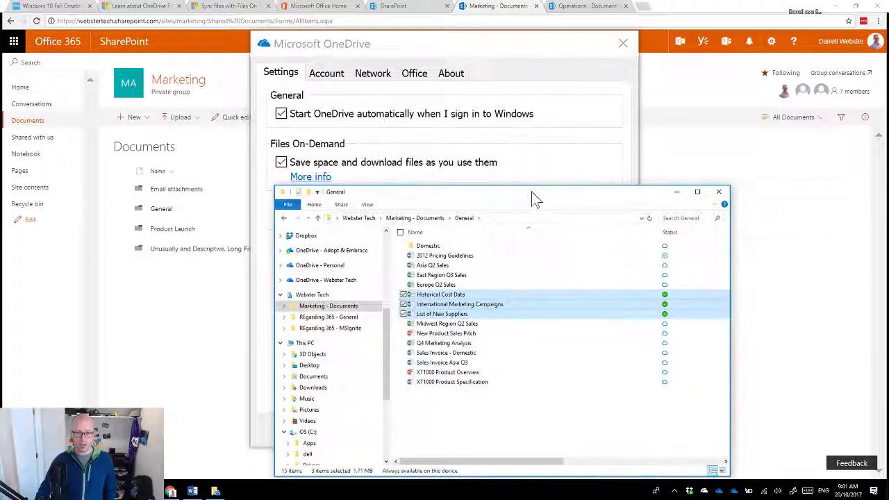